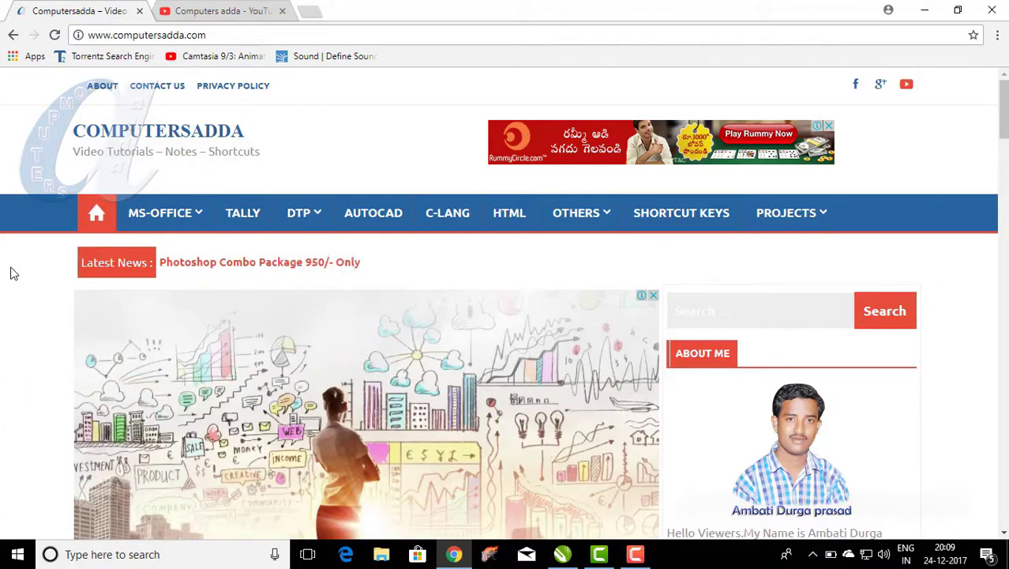
Switch Chrome to the Computers adda YouTube channel tab
{"action": "left_click", "coordinate": [165, 7]}
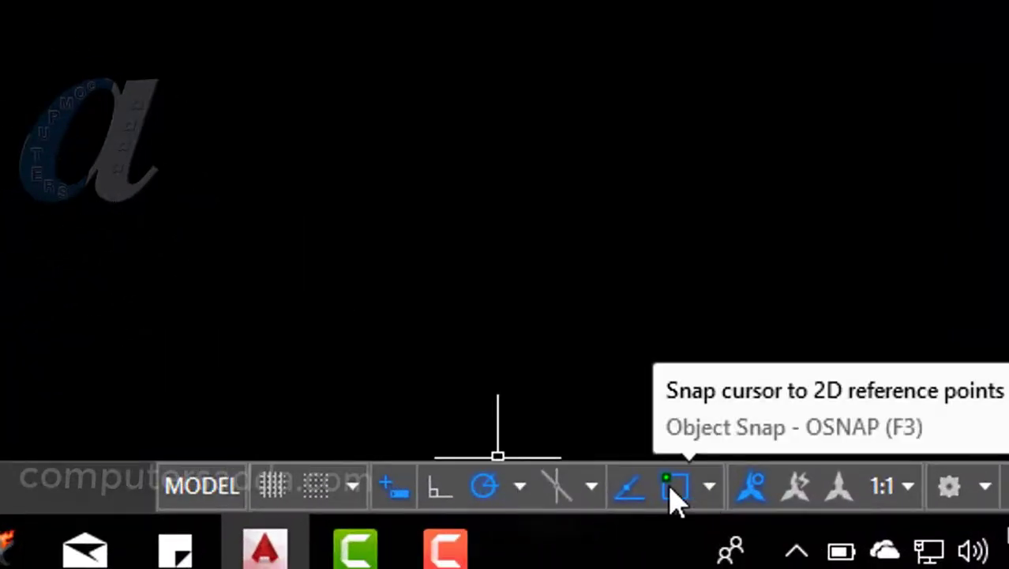
Set polar tracking to 30° increments (30, 60, 90, 120)
{"action": "left_click", "coordinate": [521, 488]}
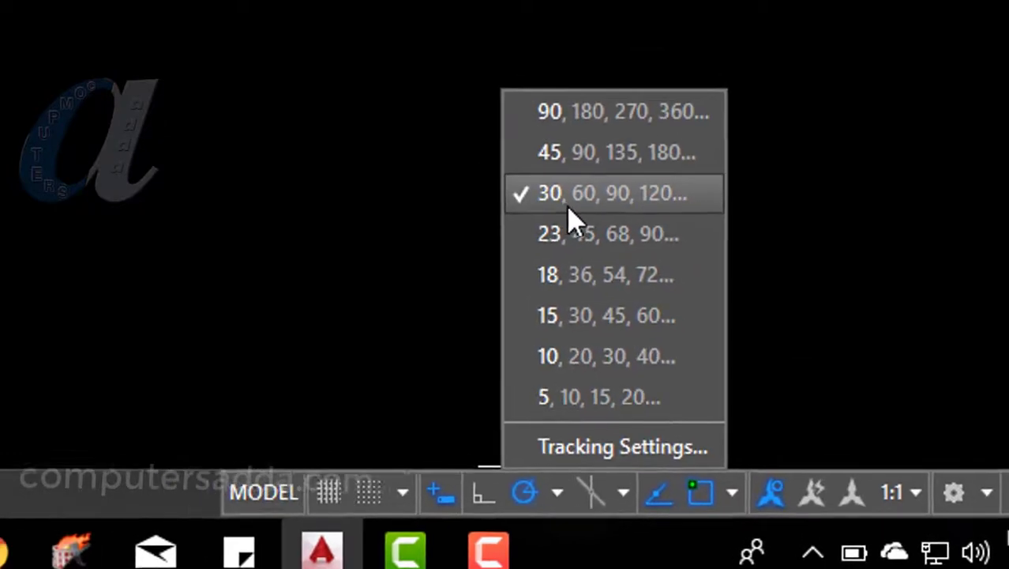
{"action": "left_click", "coordinate": [521, 182]}
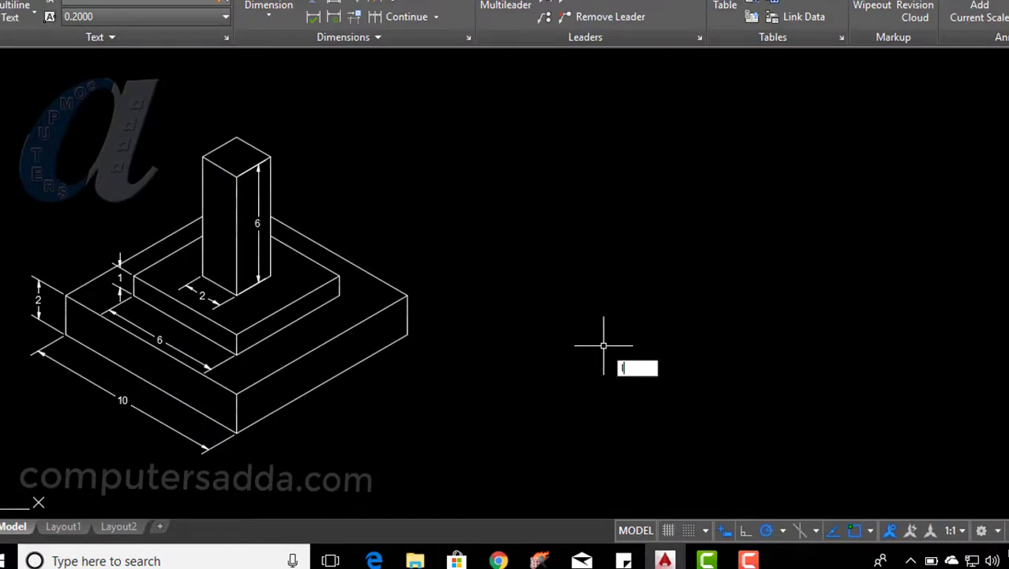
Draw the slab's 10×2 isometric front face with LINE and 30° polar tracking
{"action": "key", "text": "Return"}
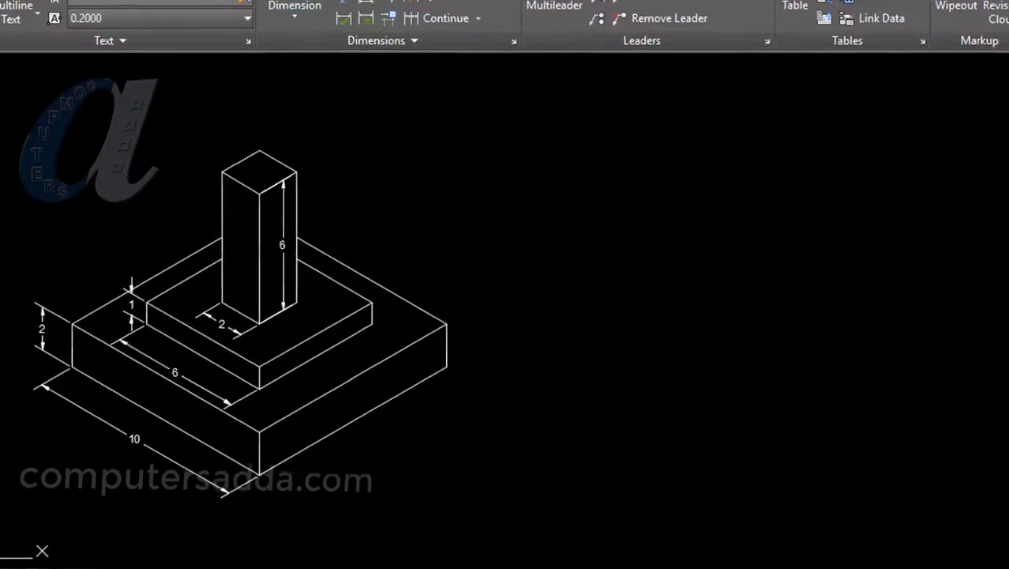
{"action": "left_click", "coordinate": [808, 497]}
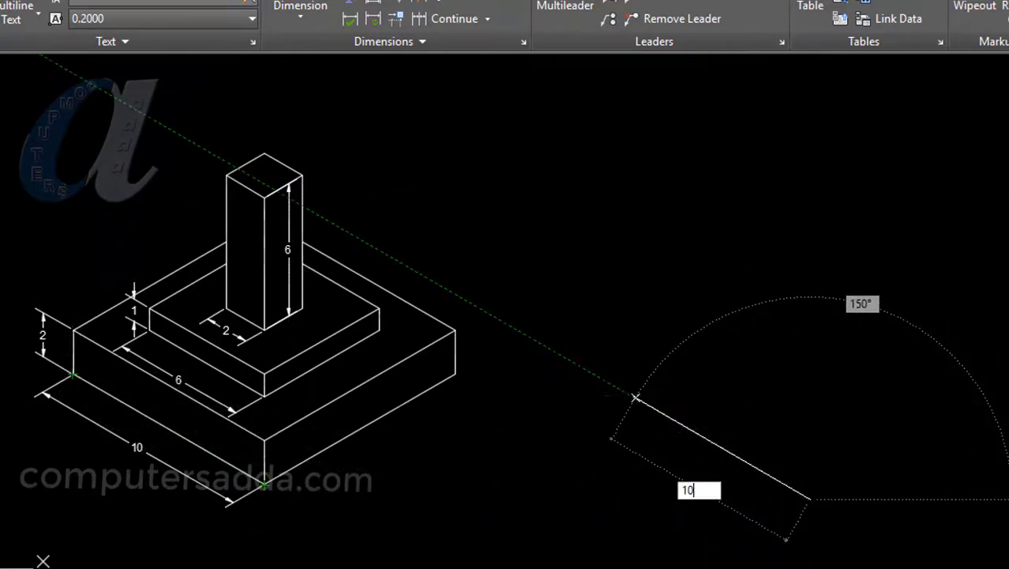
{"action": "left_click", "coordinate": [619, 387]}
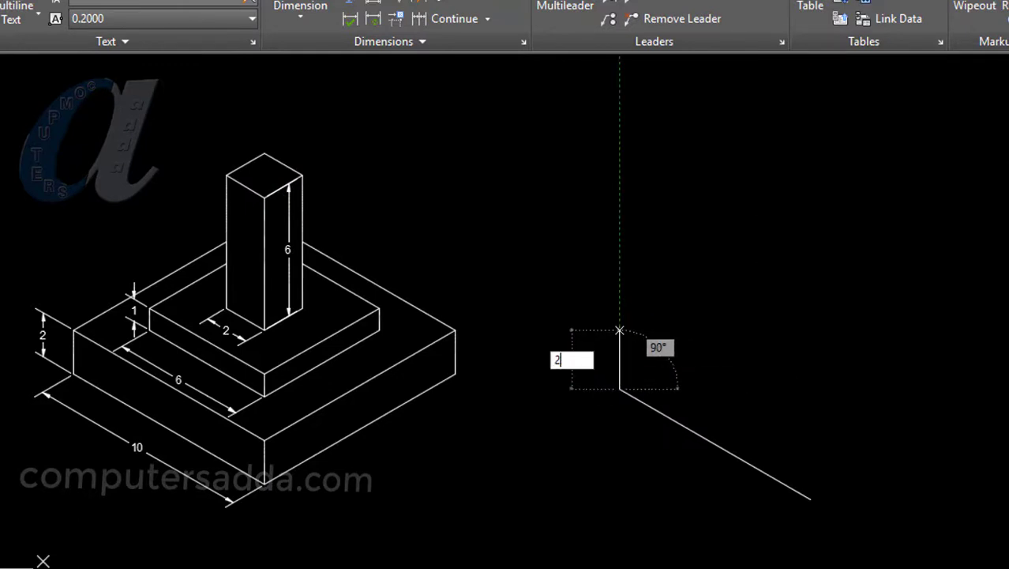
{"action": "left_click", "coordinate": [619, 345]}
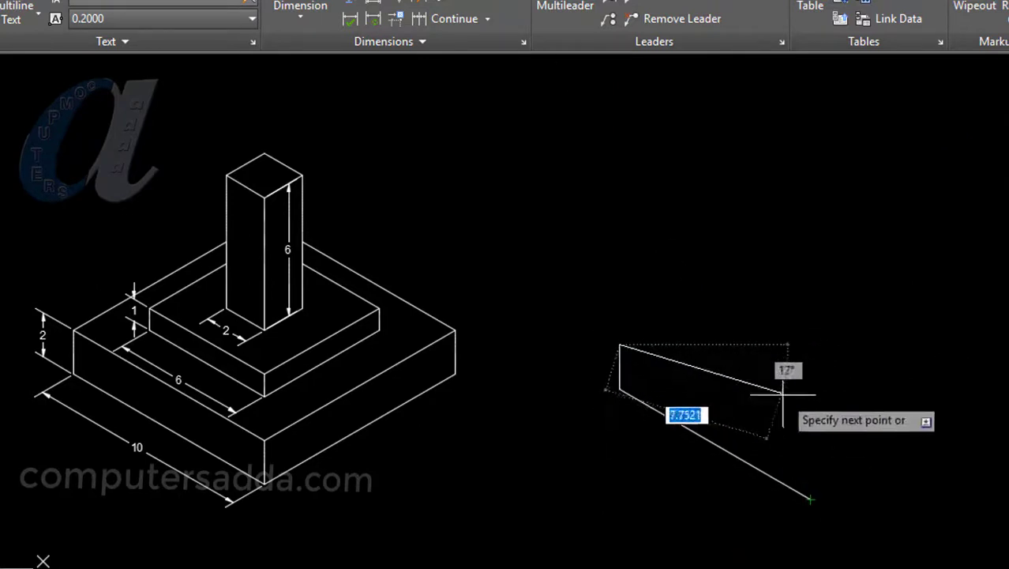
{"action": "type", "text": "1"}
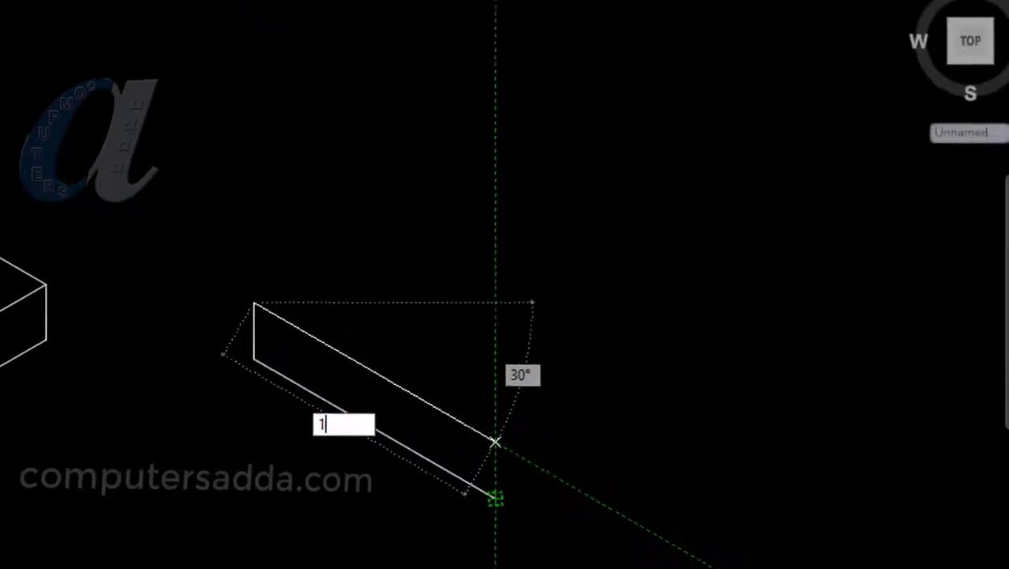
{"action": "type", "text": "0"}
{"action": "key", "text": "Return"}
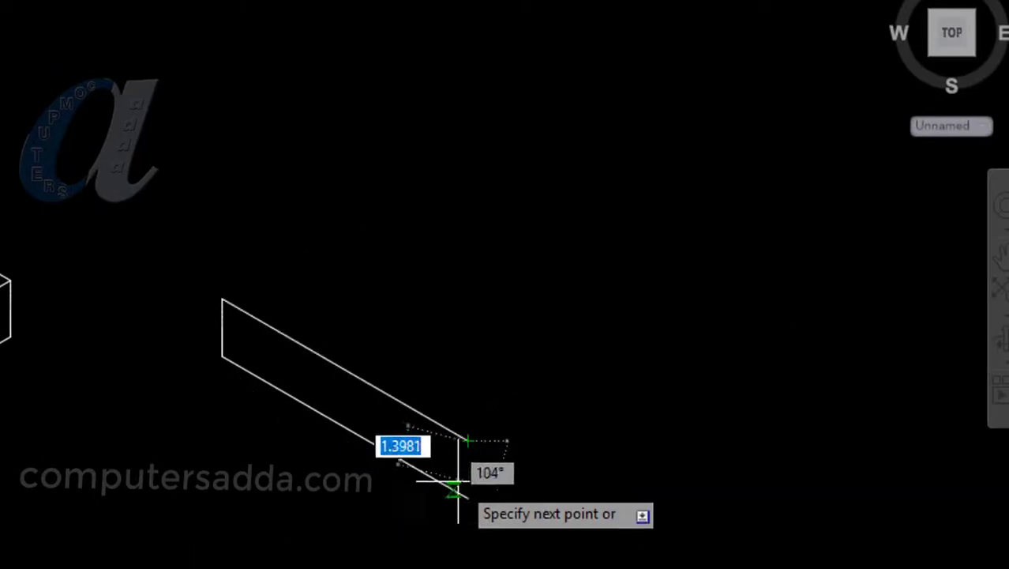
{"action": "left_click", "coordinate": [469, 498]}
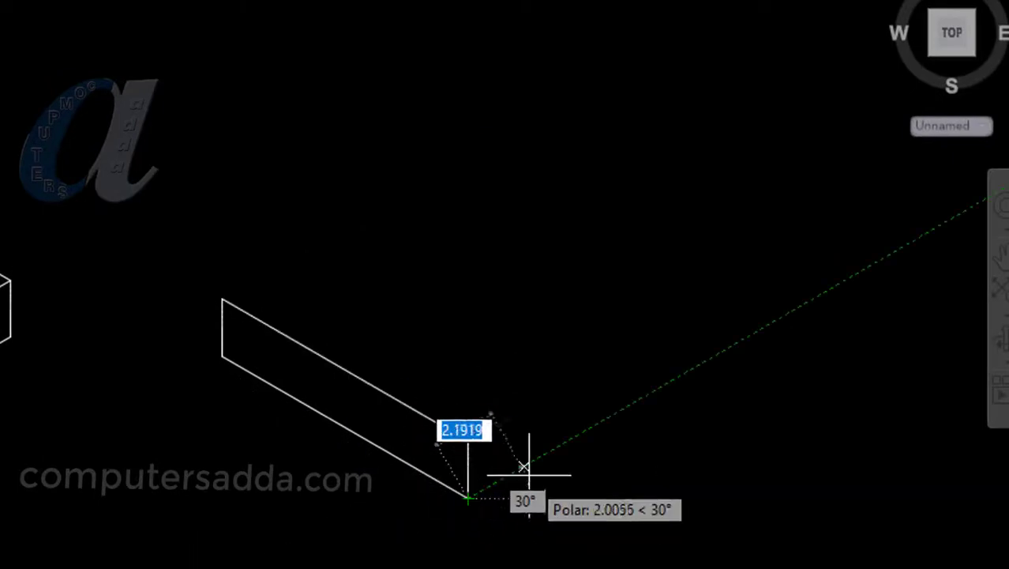
{"action": "key", "text": "Return"}
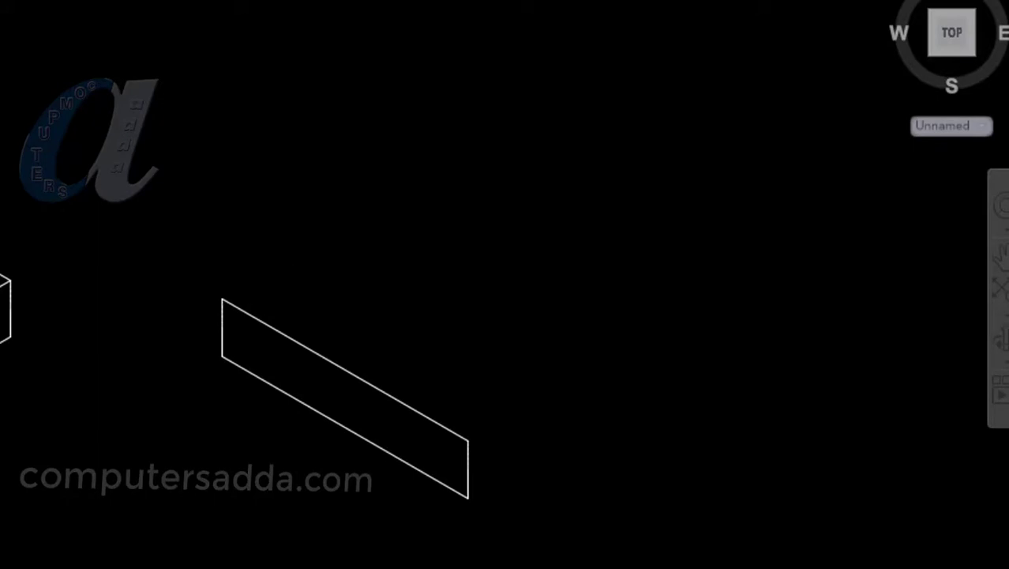
Draw the slab's 10×10 top face starting from the front face's upper corner
{"action": "key", "text": "Return"}
{"action": "left_click", "coordinate": [222, 297]}
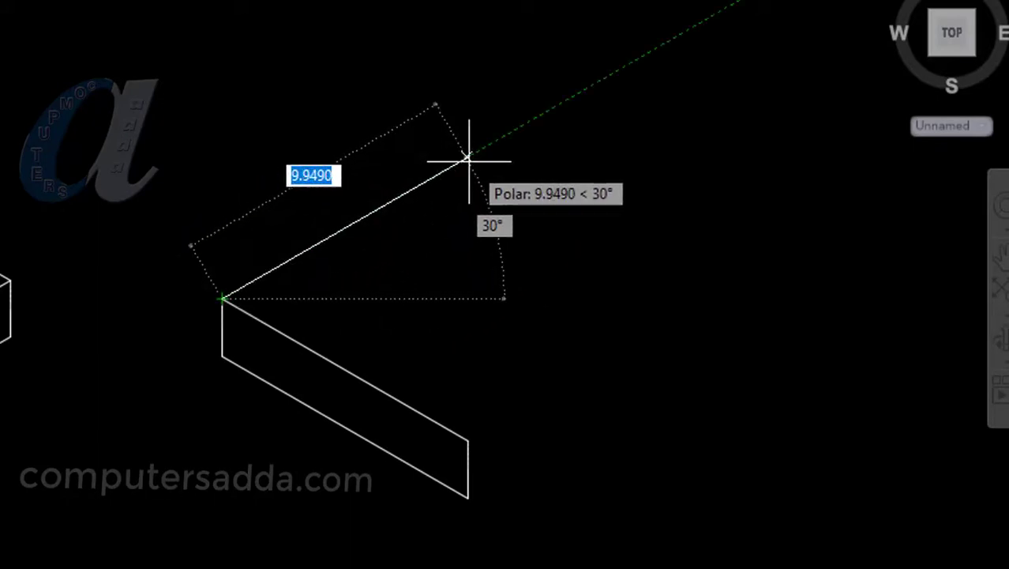
{"action": "type", "text": "10"}
{"action": "key", "text": "Return"}
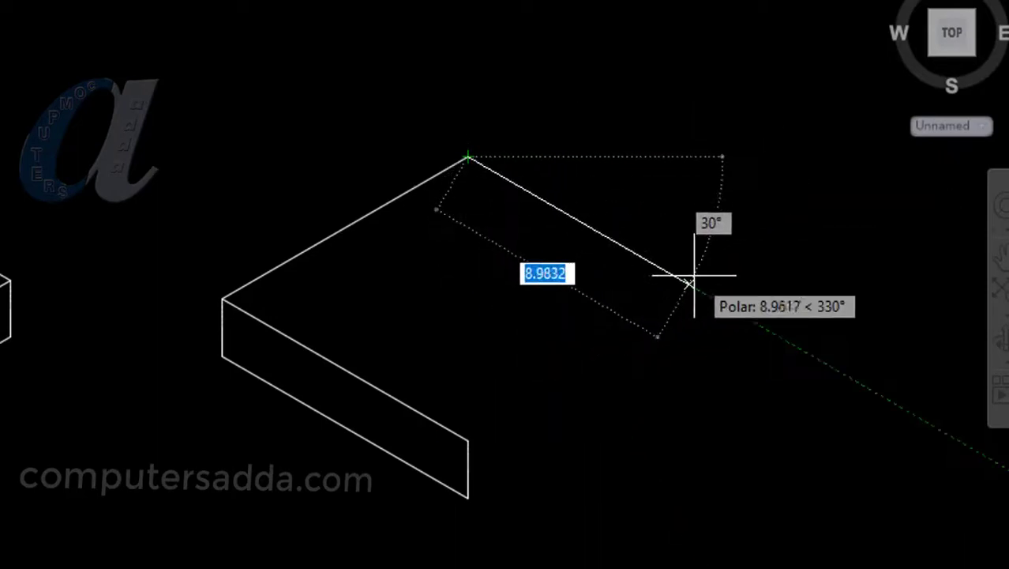
{"action": "type", "text": "10"}
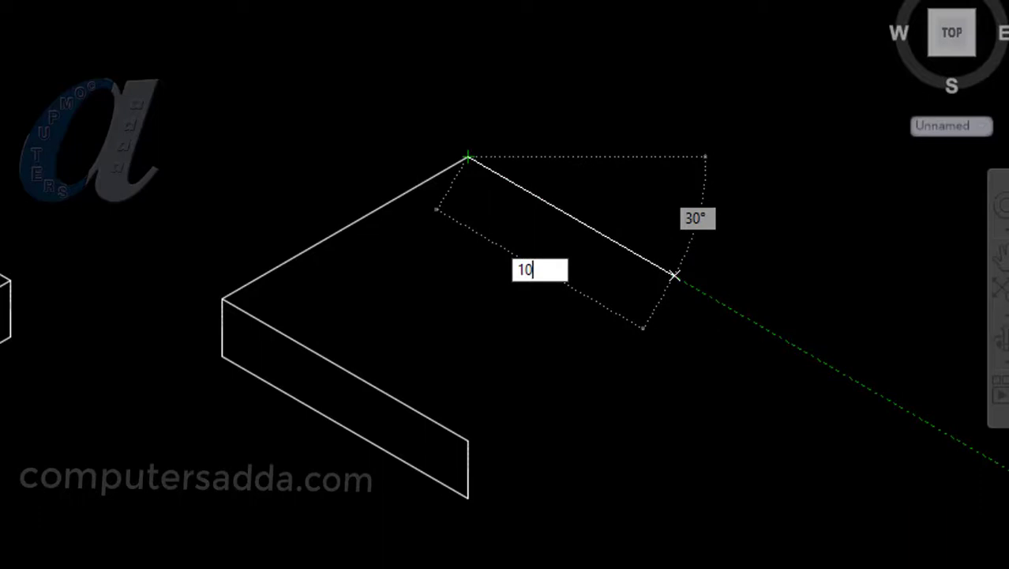
{"action": "key", "text": "Return"}
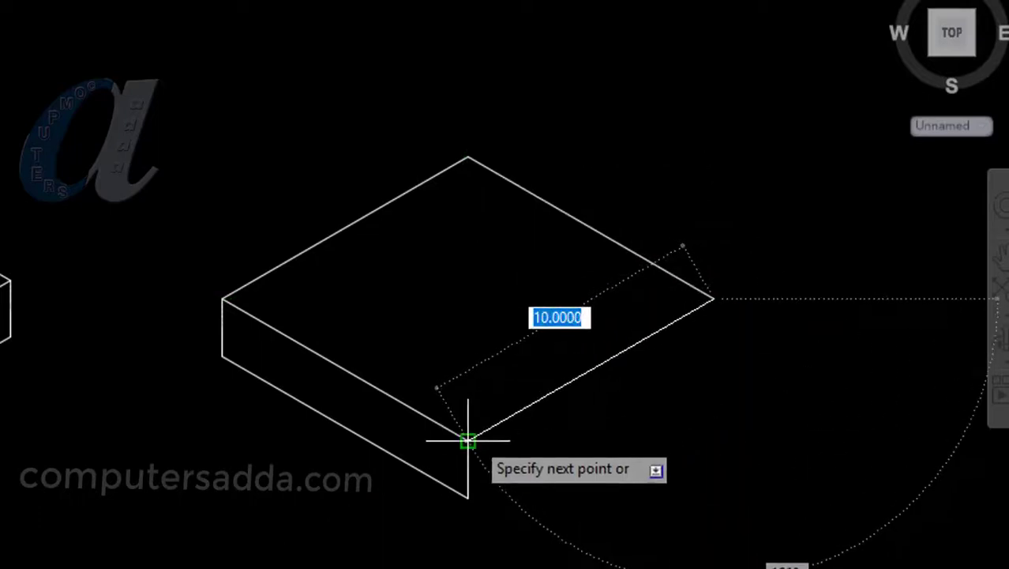
{"action": "left_click", "coordinate": [468, 441]}
{"action": "key", "text": "Return"}
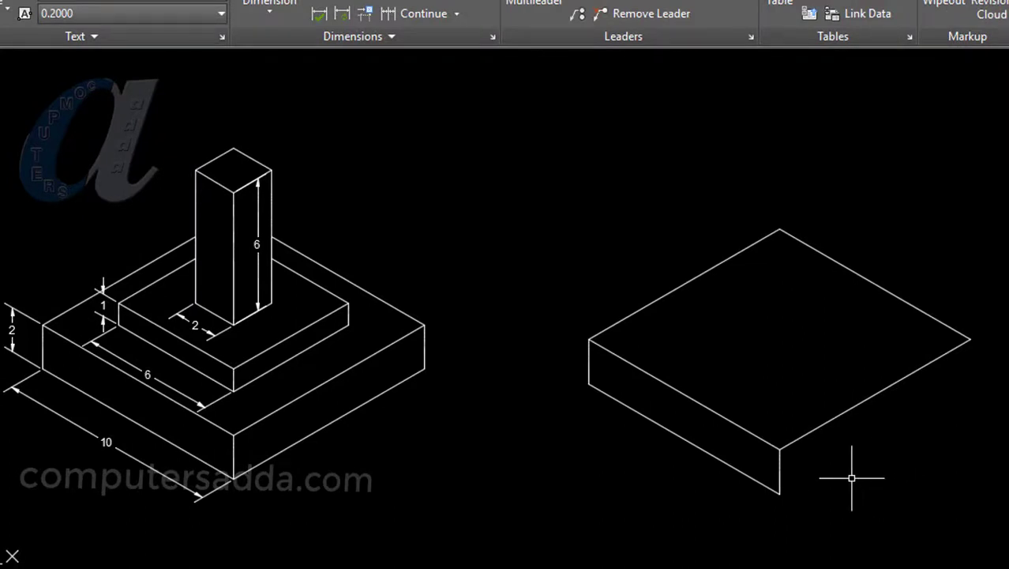
Draw the 10-unit bottom edge at 30° to close the slab's right face
{"action": "left_click", "coordinate": [781, 494]}
{"action": "type", "text": "10"}
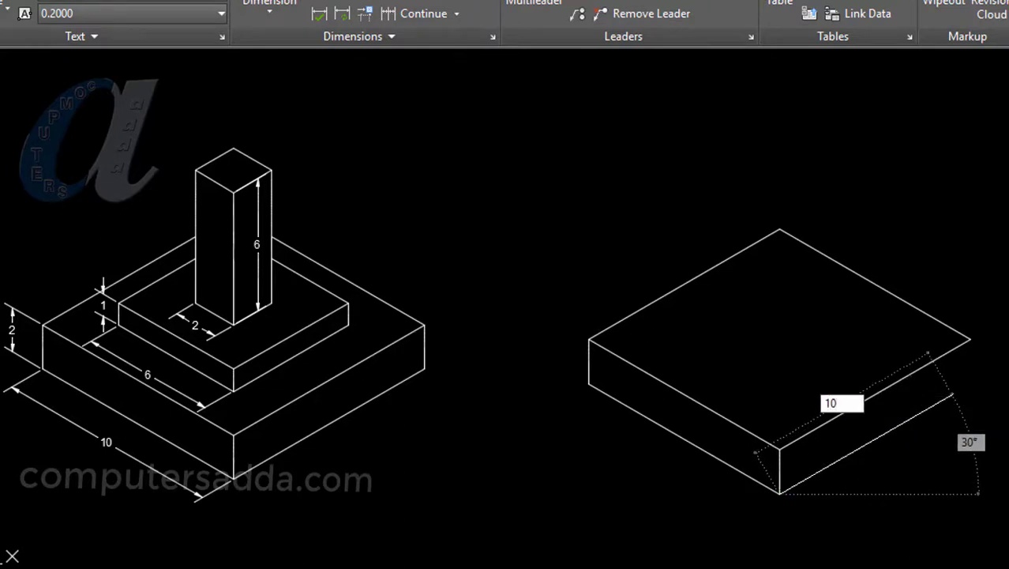
{"action": "left_click", "coordinate": [970, 385]}
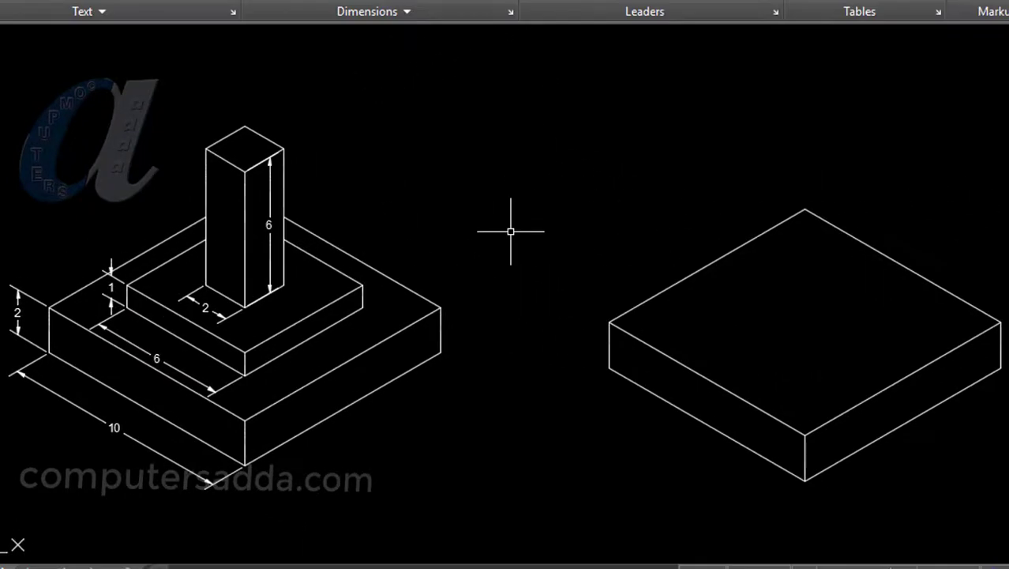
Copy the top face's back-right and front-right edges 2 units inward
{"action": "type", "text": "cp"}
{"action": "key", "text": "Return"}
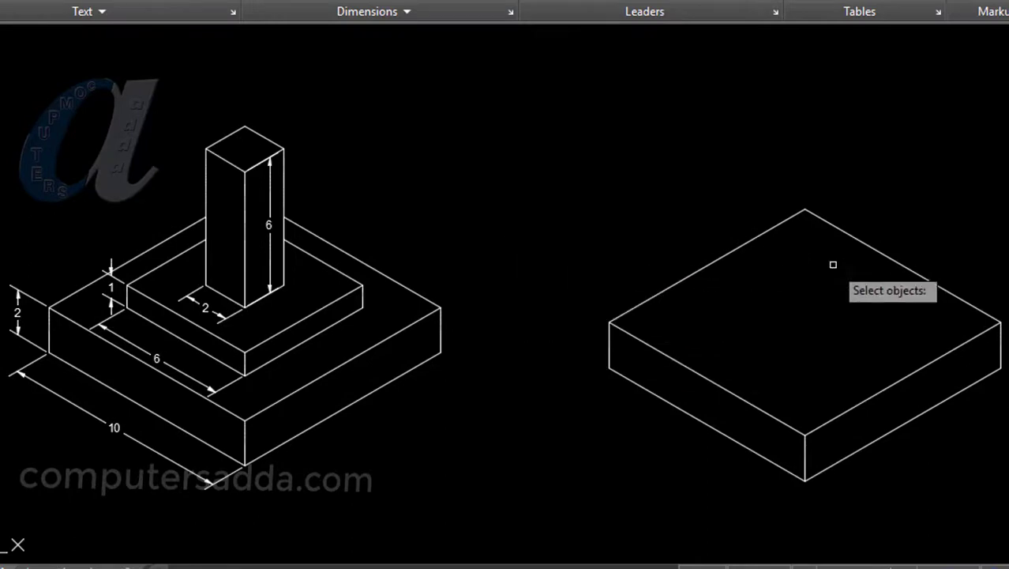
{"action": "left_click", "coordinate": [906, 269]}
{"action": "key", "text": "Return"}
{"action": "left_click", "coordinate": [883, 191]}
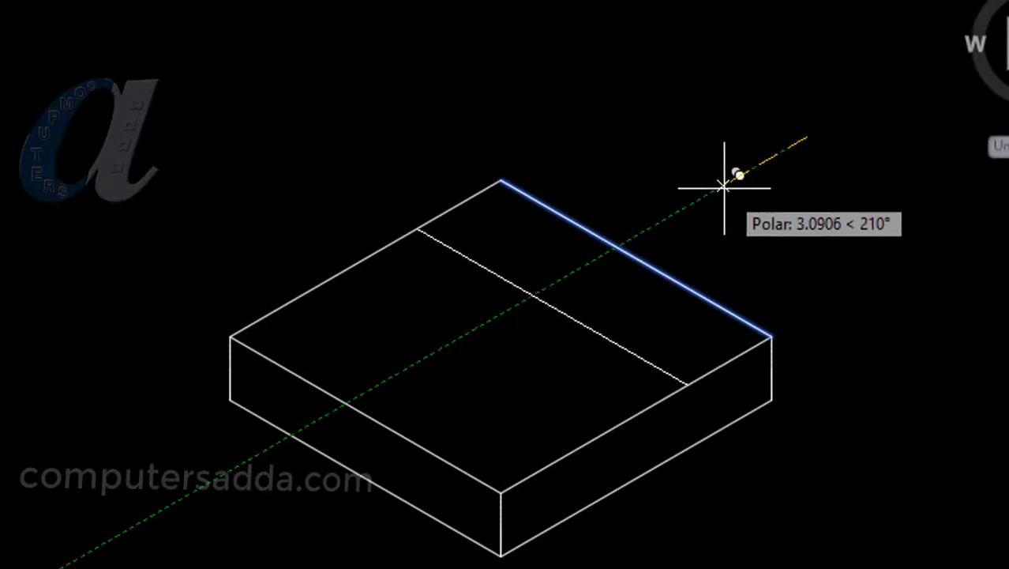
{"action": "type", "text": "2"}
{"action": "key", "text": "Return"}
{"action": "key", "text": "Return"}
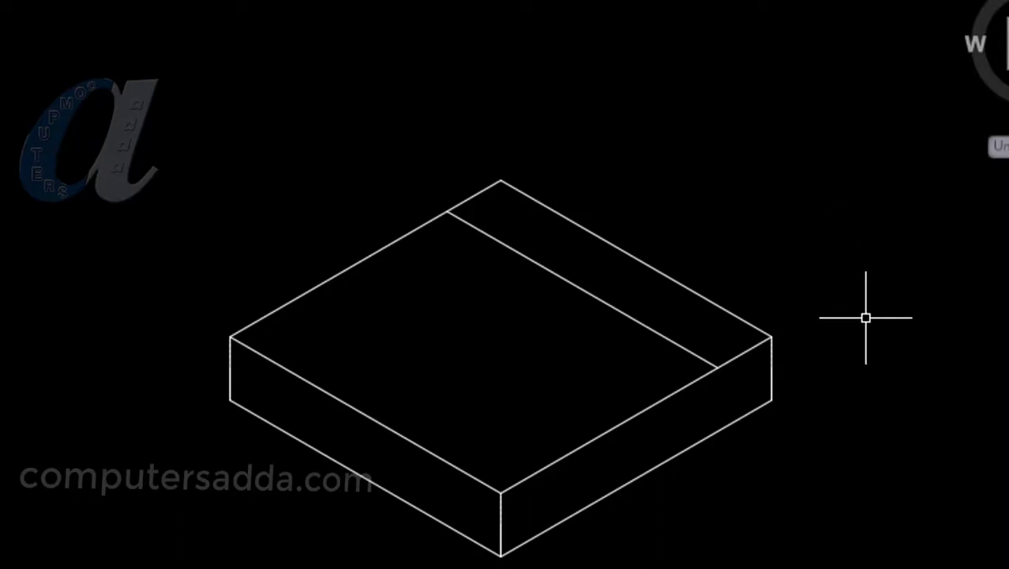
{"action": "key", "text": "space"}
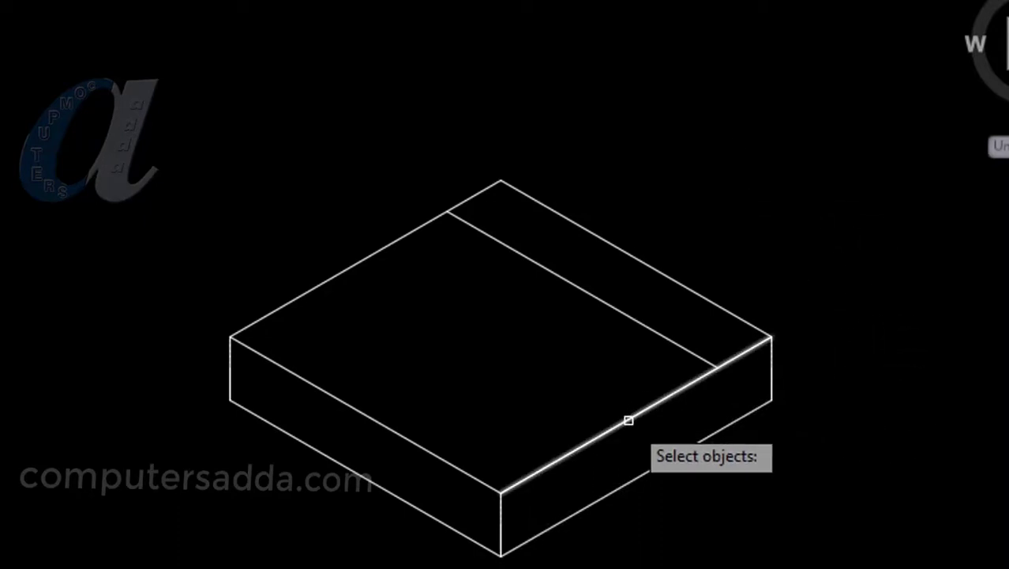
{"action": "left_click", "coordinate": [629, 421]}
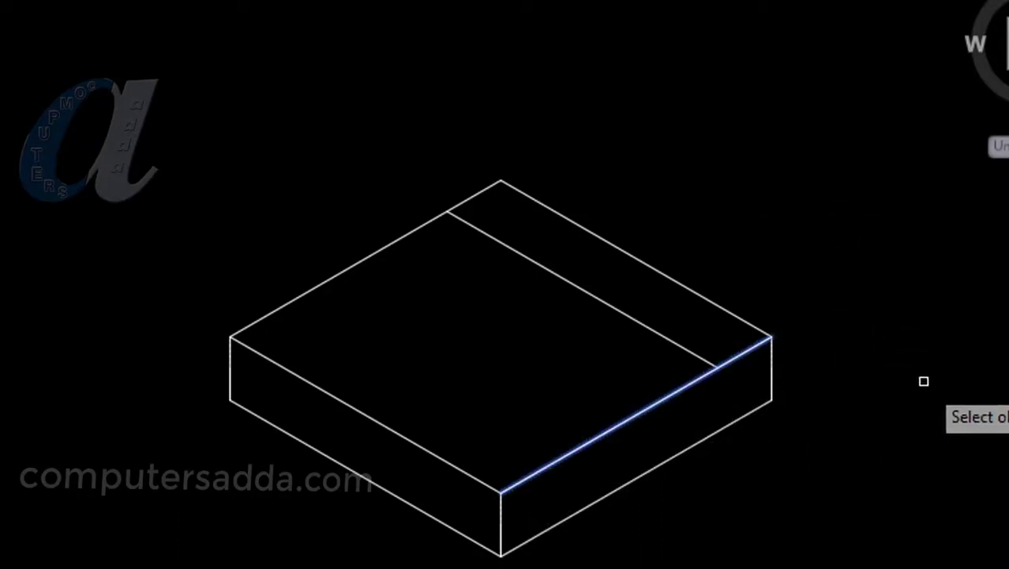
{"action": "key", "text": "Return"}
{"action": "left_click", "coordinate": [923, 353]}
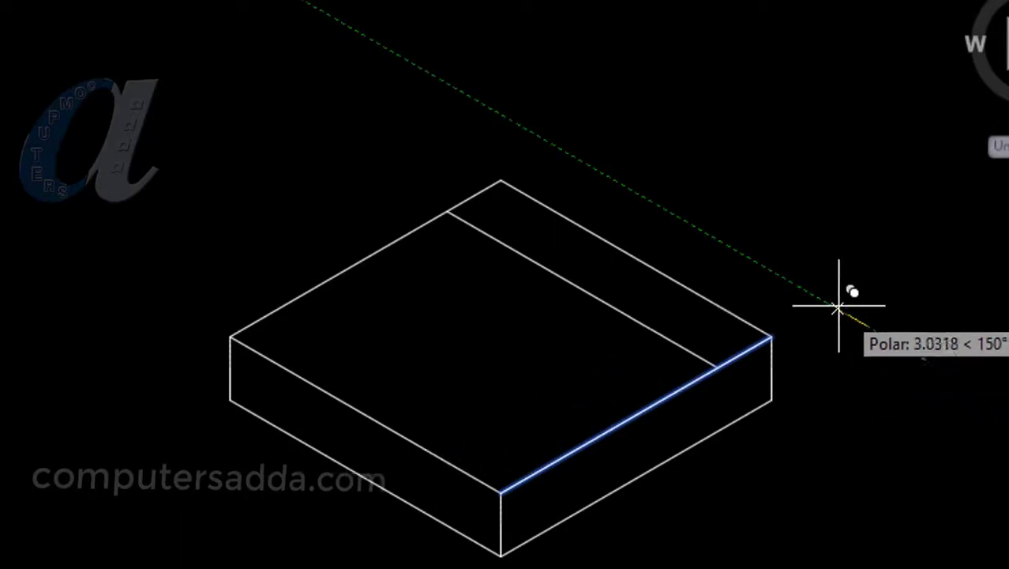
{"action": "type", "text": "2"}
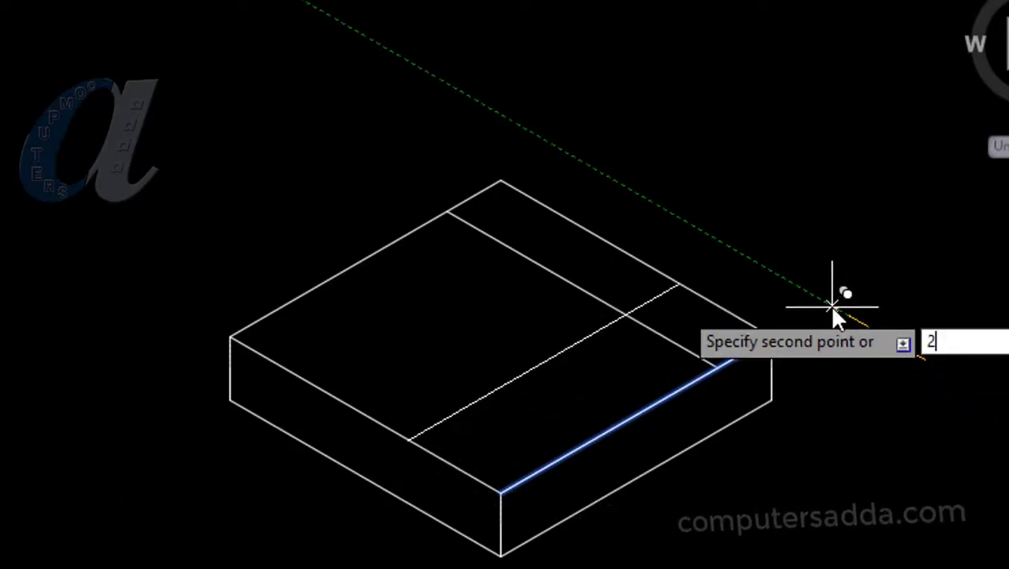
{"action": "key", "text": "Return"}
Copy the front-left and top-left edges 2 units inward to complete the inset lines
{"action": "key", "text": "Return"}
{"action": "key", "text": "Return"}
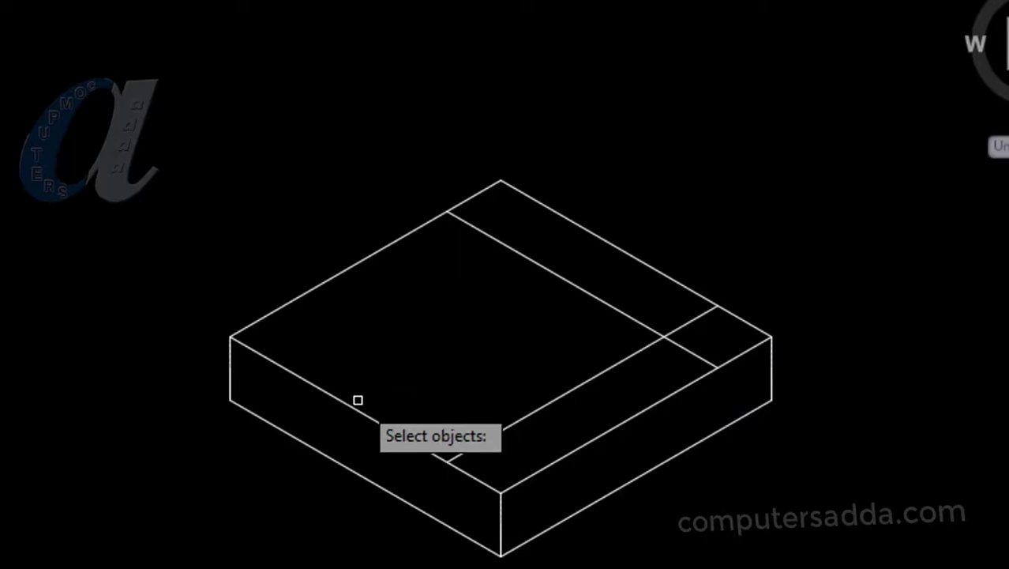
{"action": "left_click", "coordinate": [352, 405]}
{"action": "key", "text": "Return"}
{"action": "left_click", "coordinate": [4, 521]}
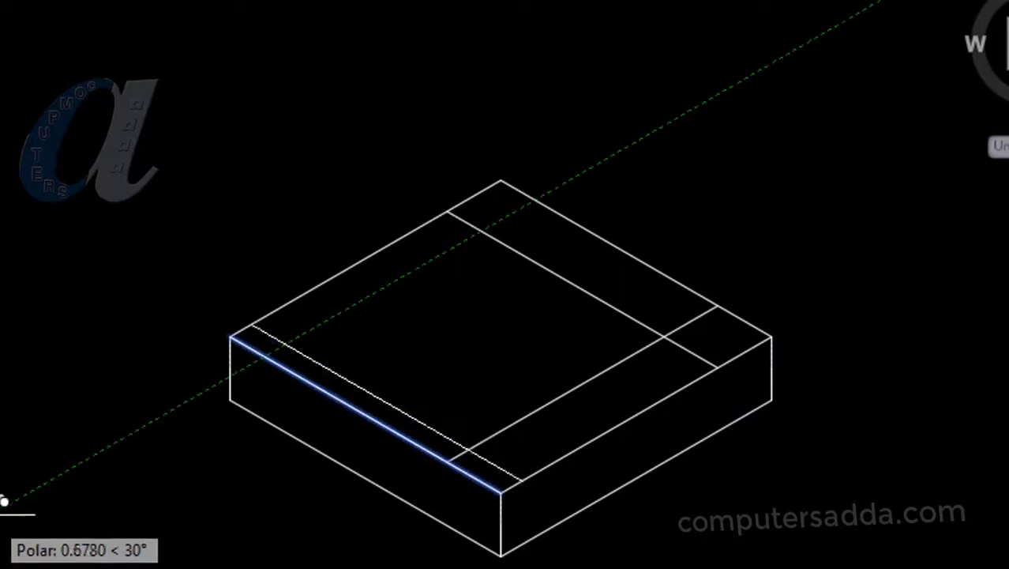
{"action": "type", "text": "2"}
{"action": "key", "text": "Return"}
{"action": "key", "text": "Return"}
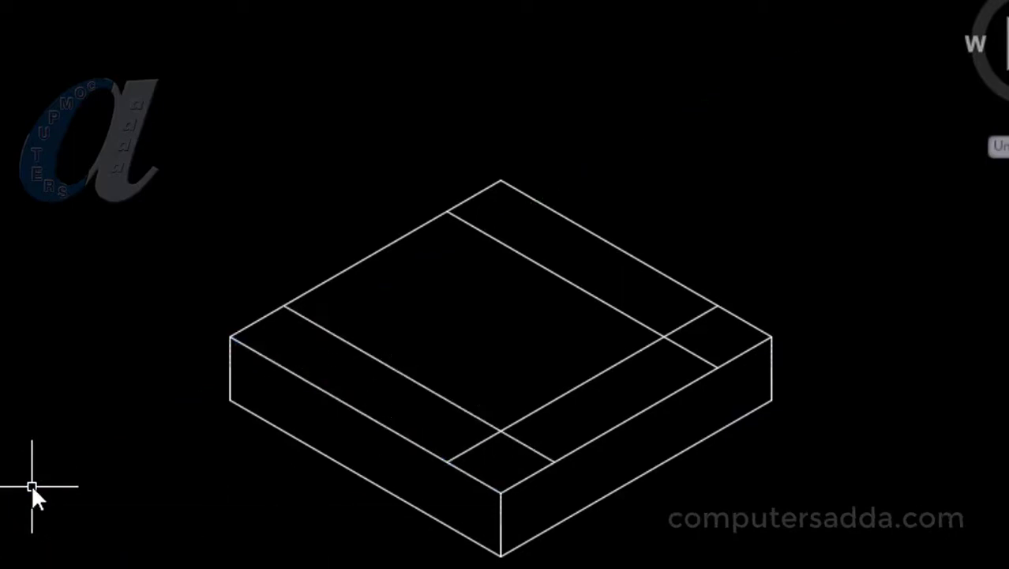
{"action": "key", "text": "Return"}
{"action": "left_click", "coordinate": [373, 255]}
{"action": "key", "text": "Return"}
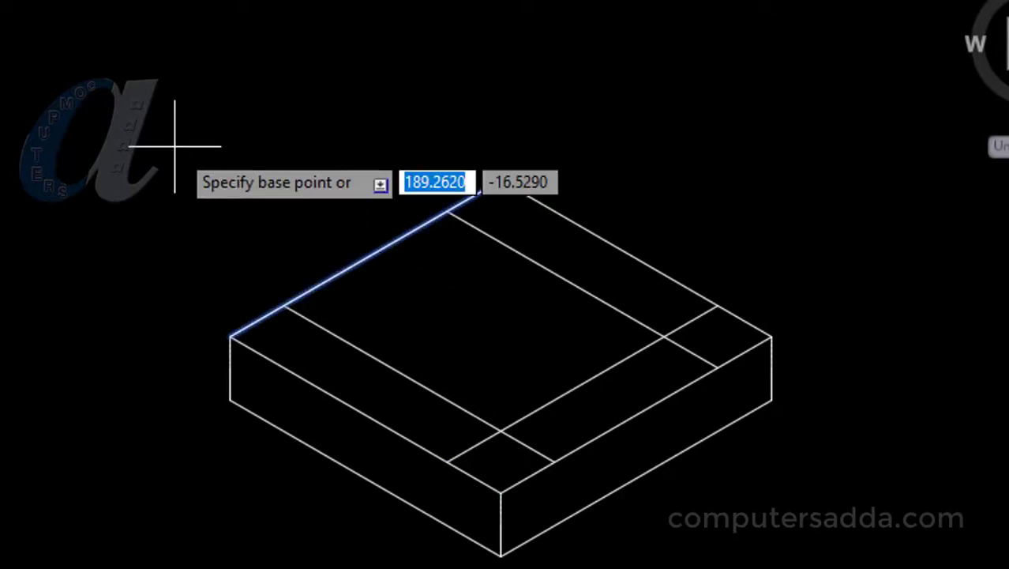
{"action": "left_click", "coordinate": [174, 147]}
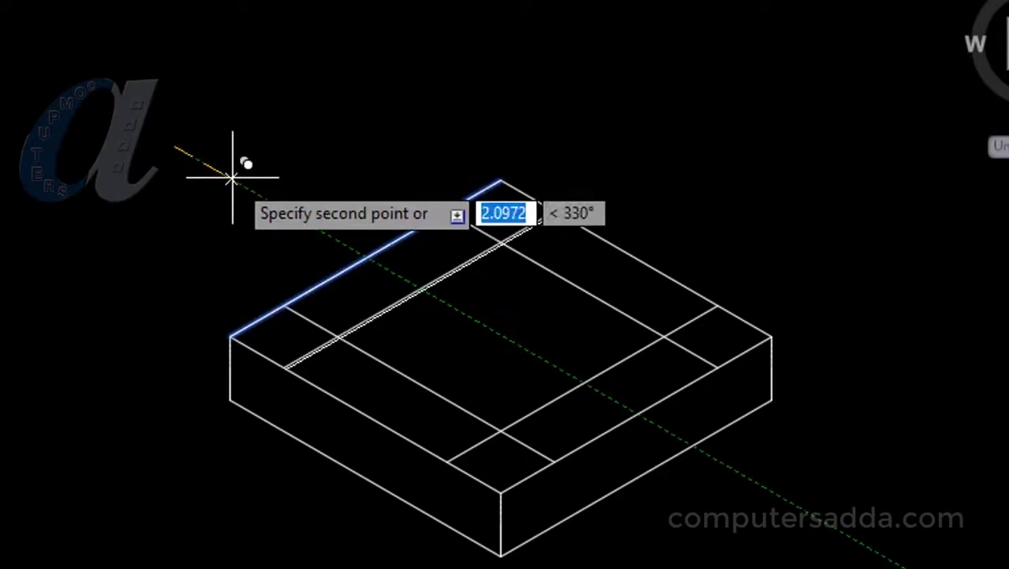
{"action": "left_click", "coordinate": [232, 178]}
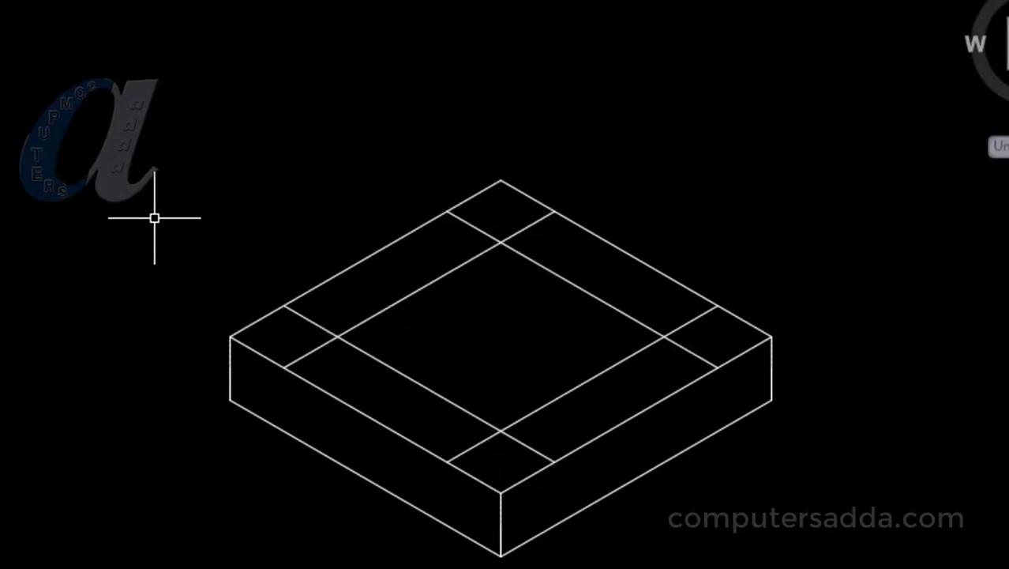
{"action": "type", "text": "TR"}
Trim the seven overshooting stubs, leaving a clean inset square with a 2-unit border
{"action": "key", "text": "Return"}
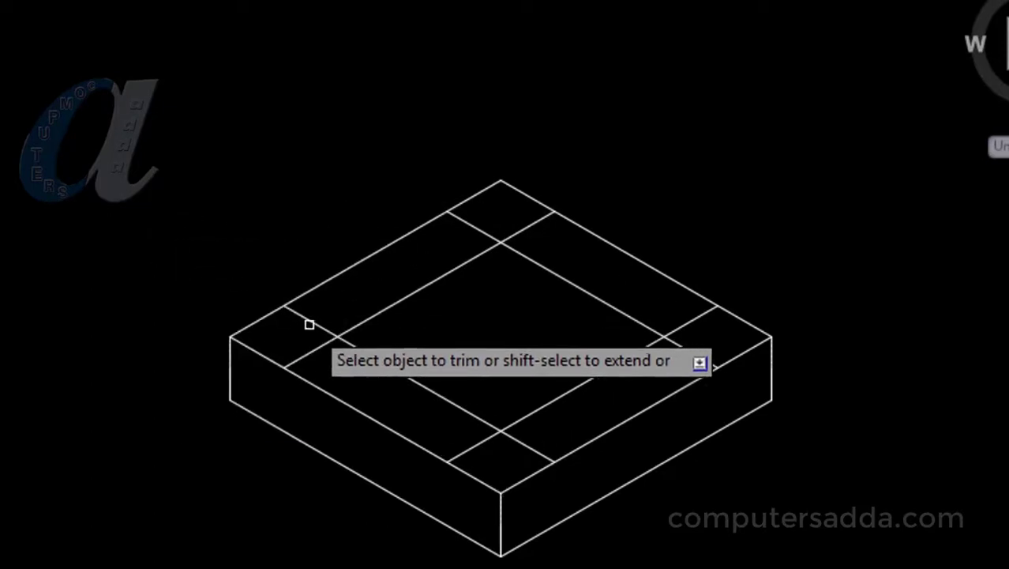
{"action": "left_click", "coordinate": [309, 354]}
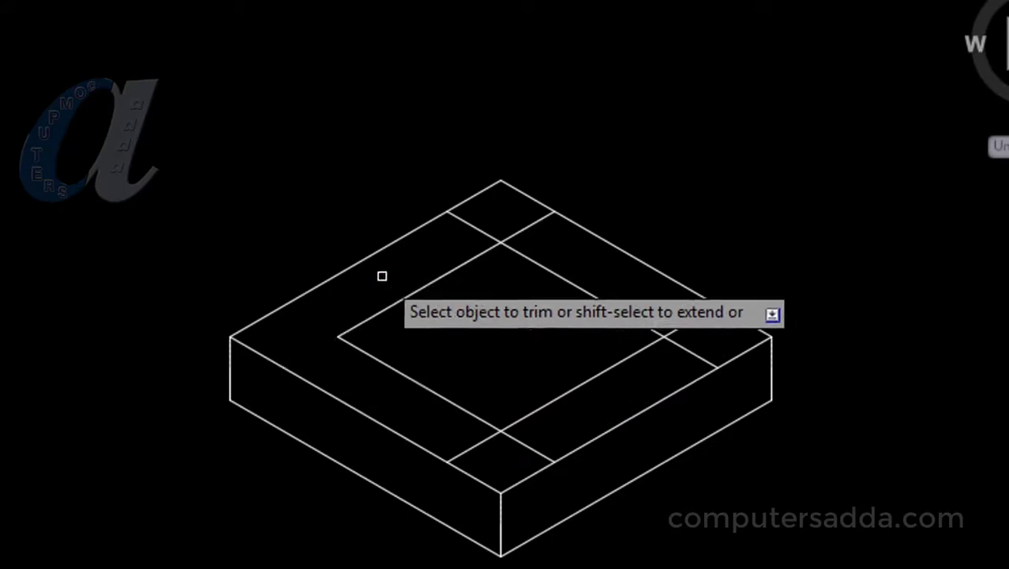
{"action": "left_click", "coordinate": [473, 226]}
{"action": "left_click", "coordinate": [535, 226]}
{"action": "left_click", "coordinate": [689, 319]}
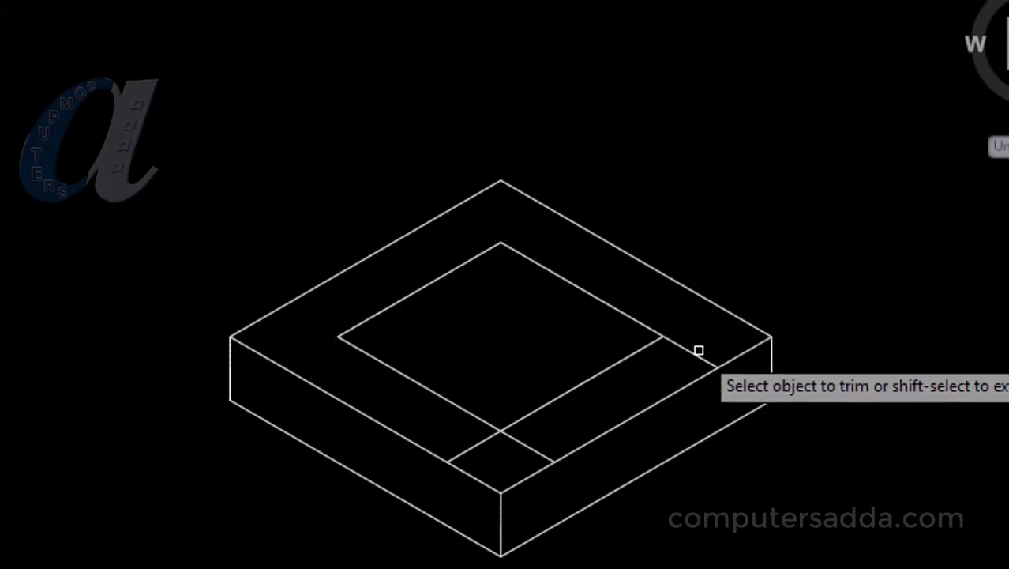
{"action": "left_click", "coordinate": [695, 355]}
{"action": "left_click", "coordinate": [539, 453]}
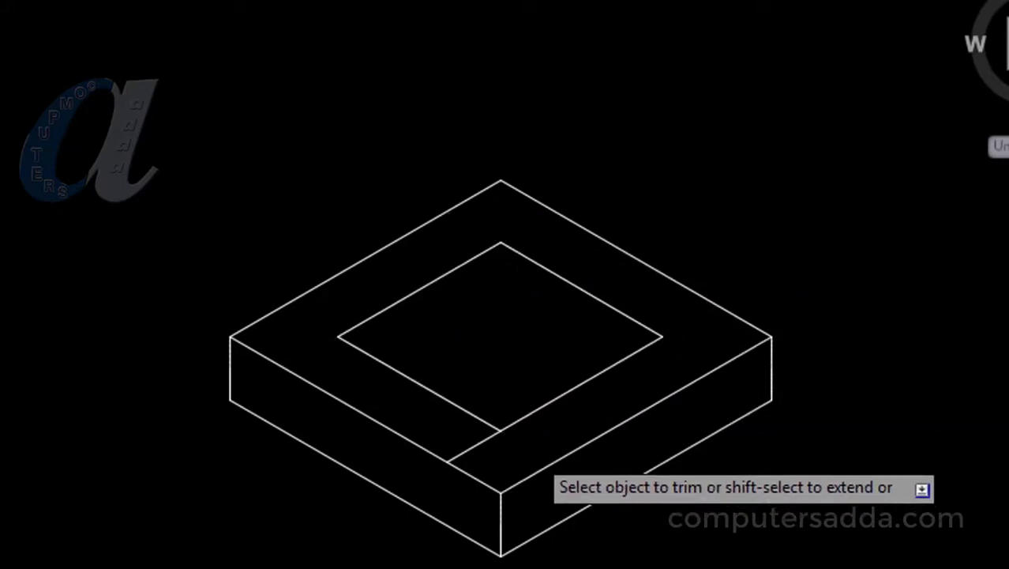
{"action": "left_click", "coordinate": [474, 447]}
{"action": "key", "text": "Return"}
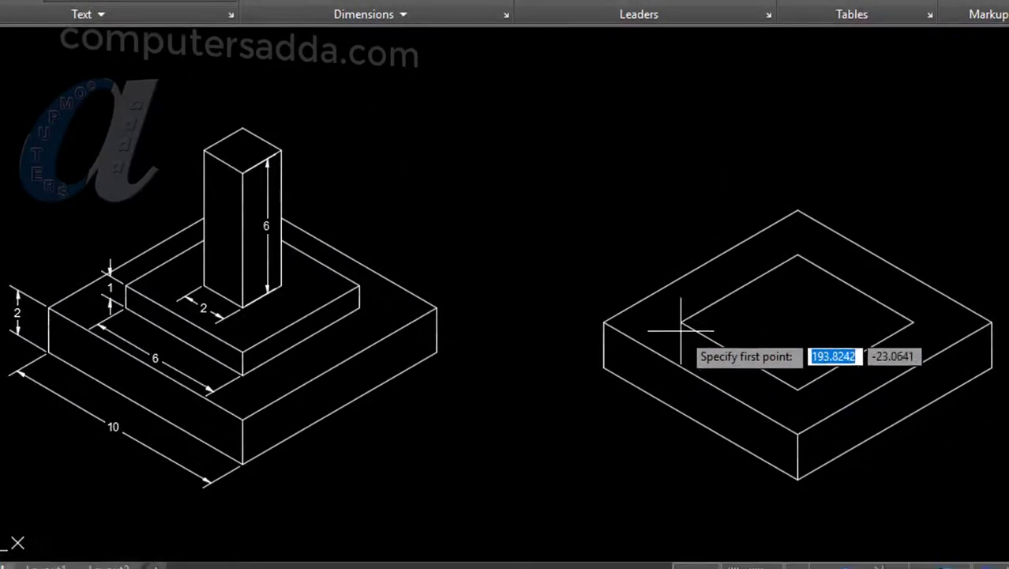
Draw a 1-unit rise from the inner square's corner and the pedestal's 6×6 top outline
{"action": "left_click", "coordinate": [679, 323]}
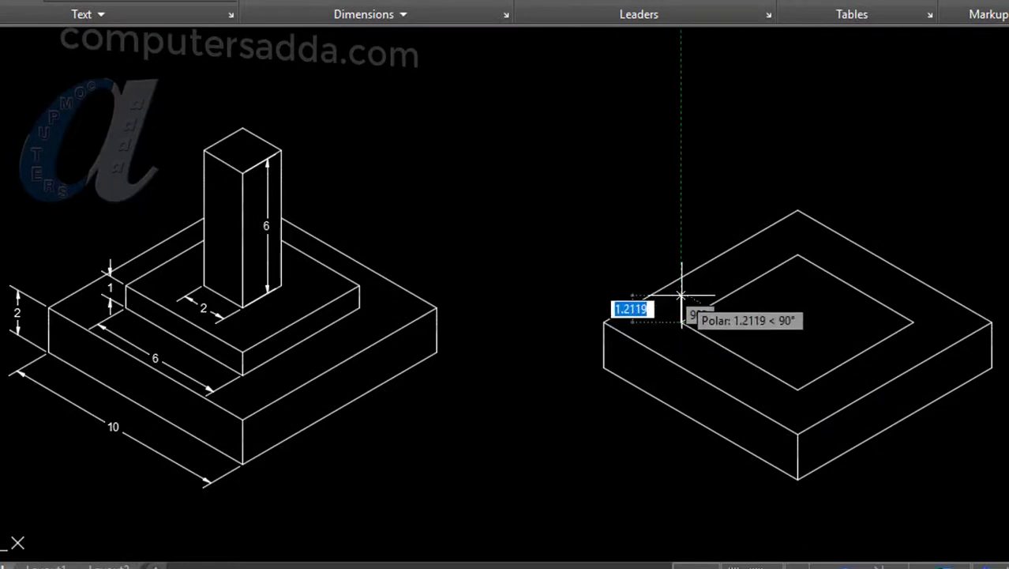
{"action": "type", "text": "1"}
{"action": "key", "text": "Return"}
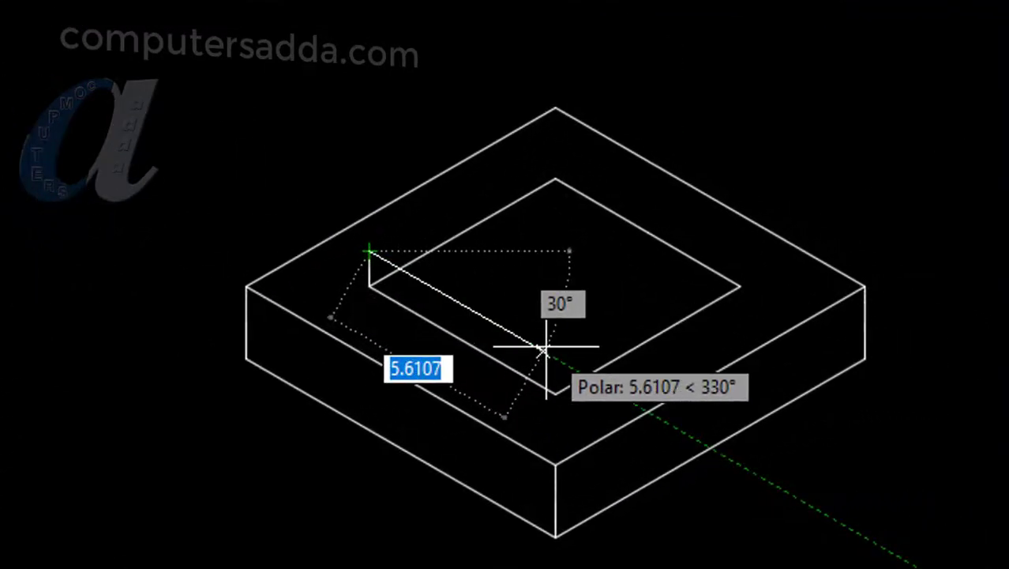
{"action": "type", "text": "6"}
{"action": "key", "text": "Return"}
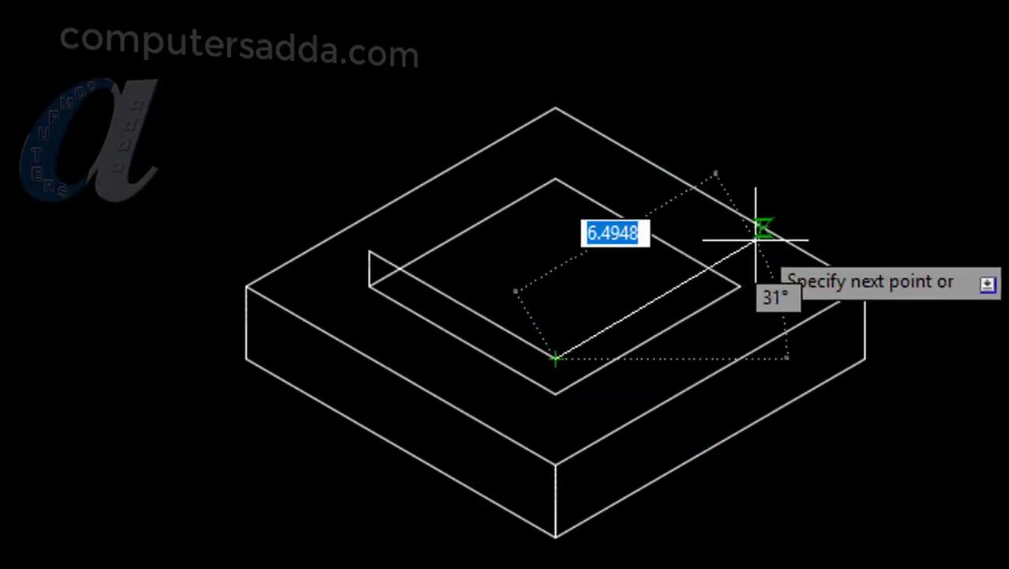
{"action": "type", "text": "6"}
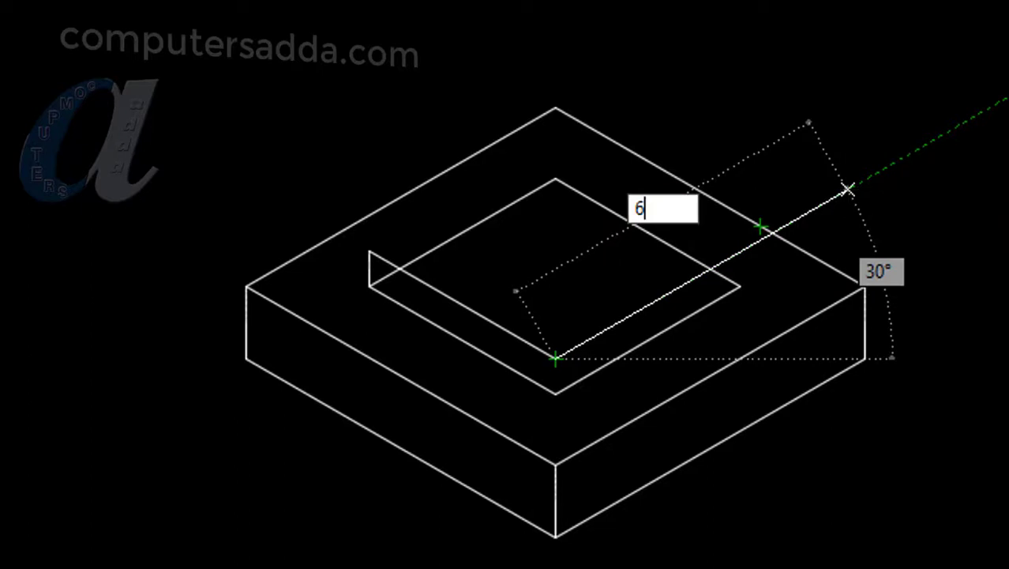
{"action": "key", "text": "Return"}
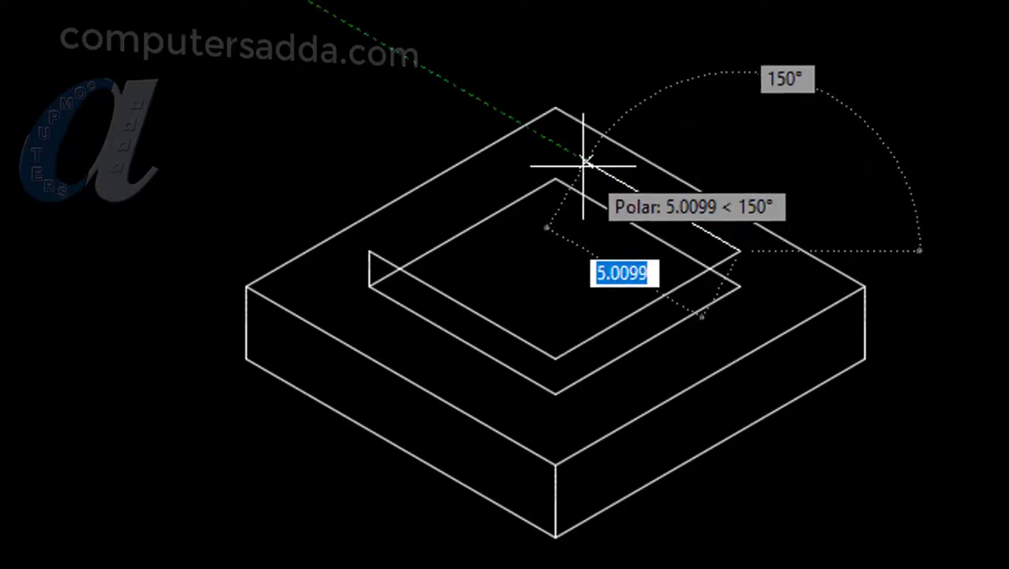
{"action": "type", "text": "6"}
{"action": "key", "text": "Return"}
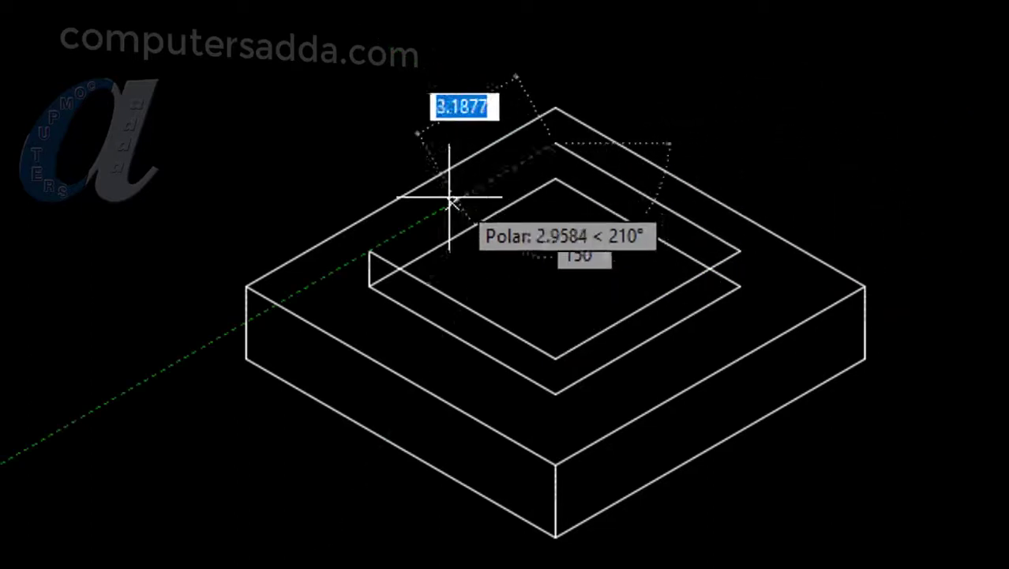
{"action": "left_click", "coordinate": [369, 250]}
{"action": "key", "text": "Return"}
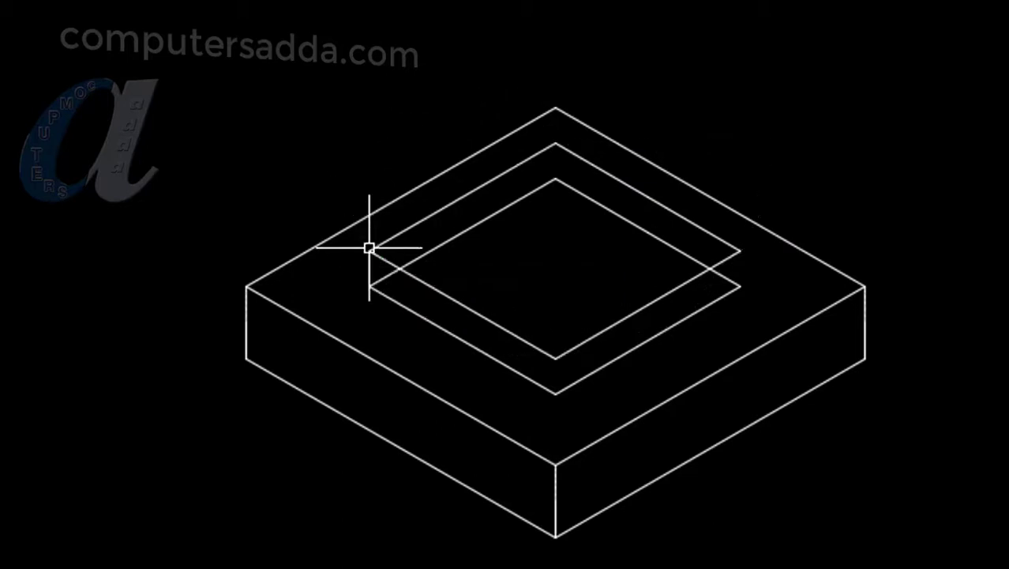
Add the pedestal's front and right vertical corner edges
{"action": "key", "text": "Return"}
{"action": "left_click", "coordinate": [556, 359]}
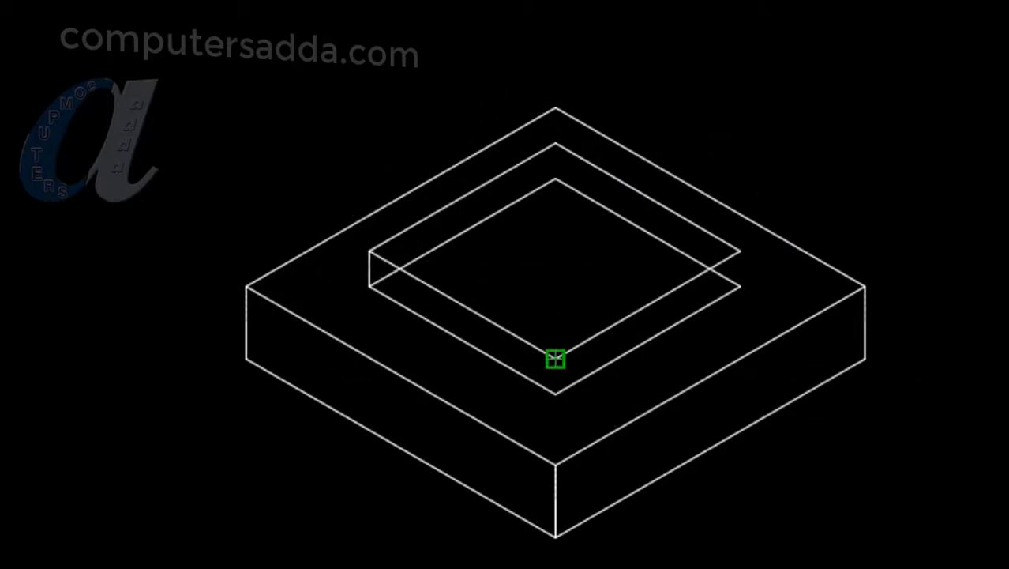
{"action": "key", "text": "Escape"}
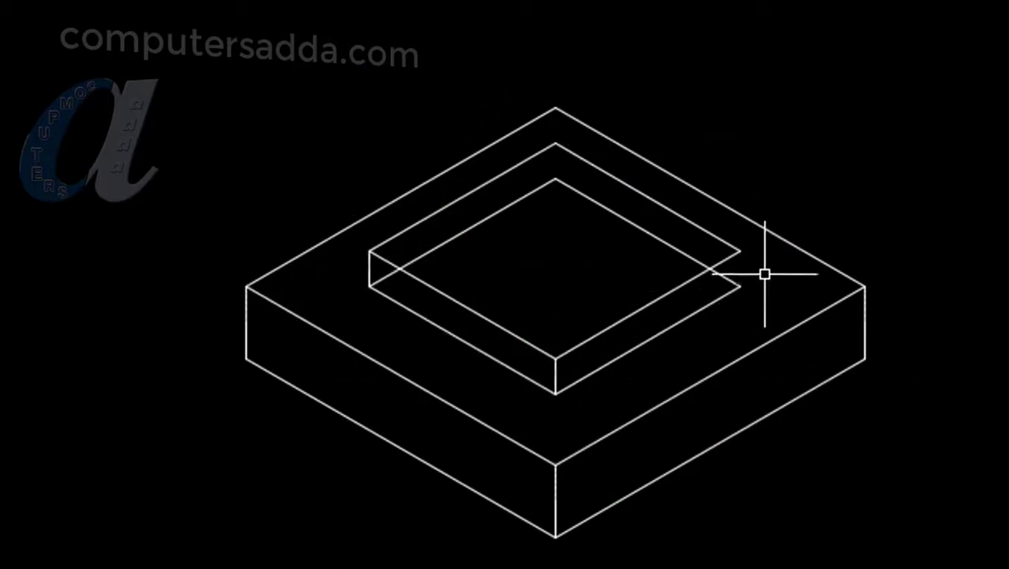
{"action": "key", "text": "Return"}
{"action": "left_click", "coordinate": [740, 251]}
{"action": "left_click", "coordinate": [741, 287]}
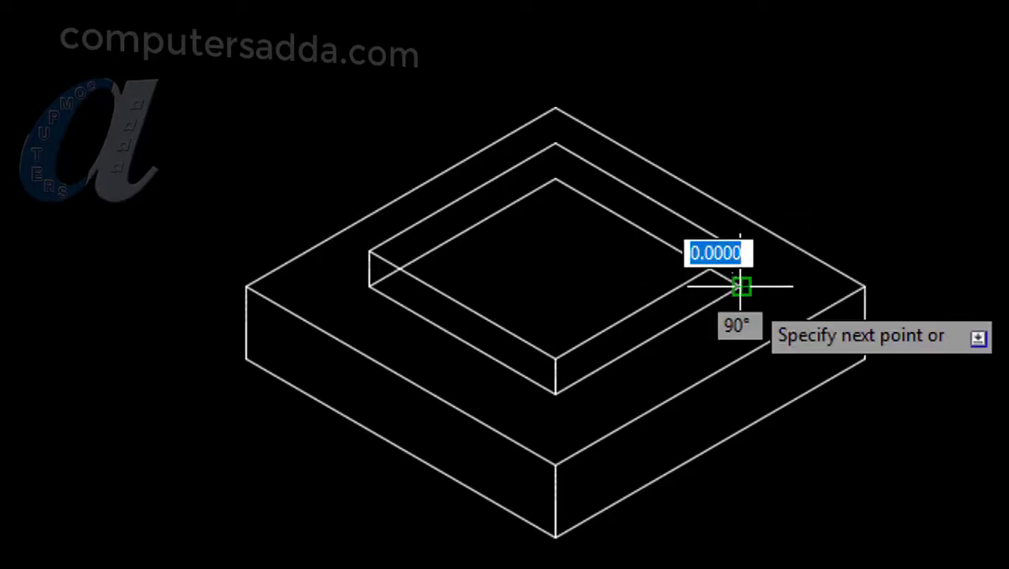
{"action": "key", "text": "Escape"}
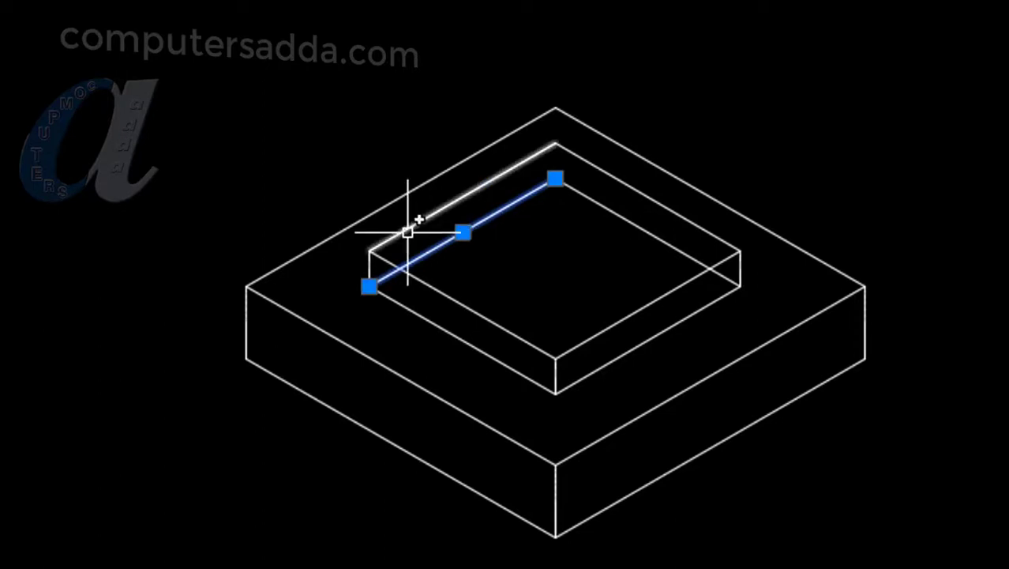
Delete the two hidden back lines of the inner square behind the pedestal
{"action": "key", "text": "Delete"}
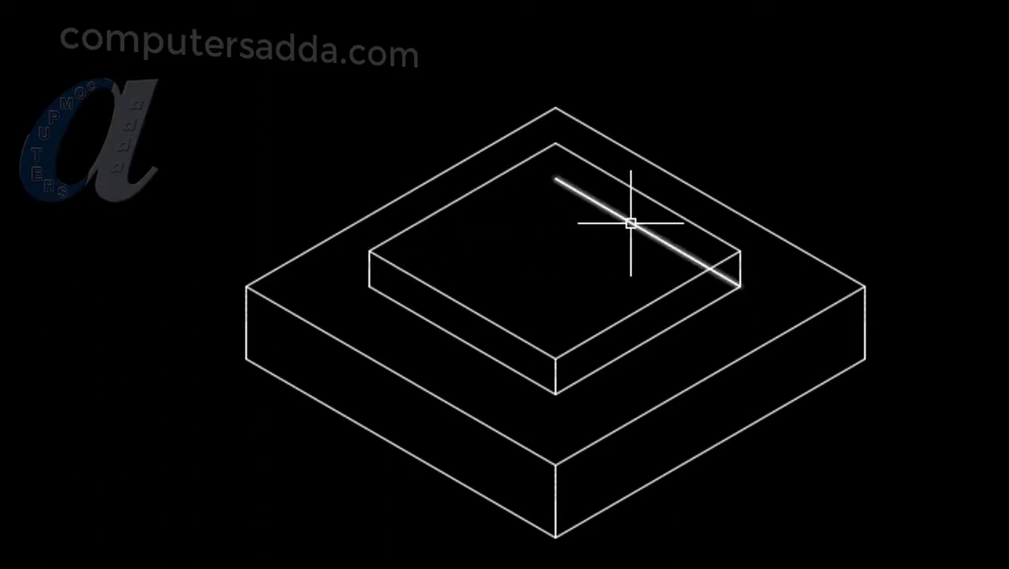
{"action": "key", "text": "Delete"}
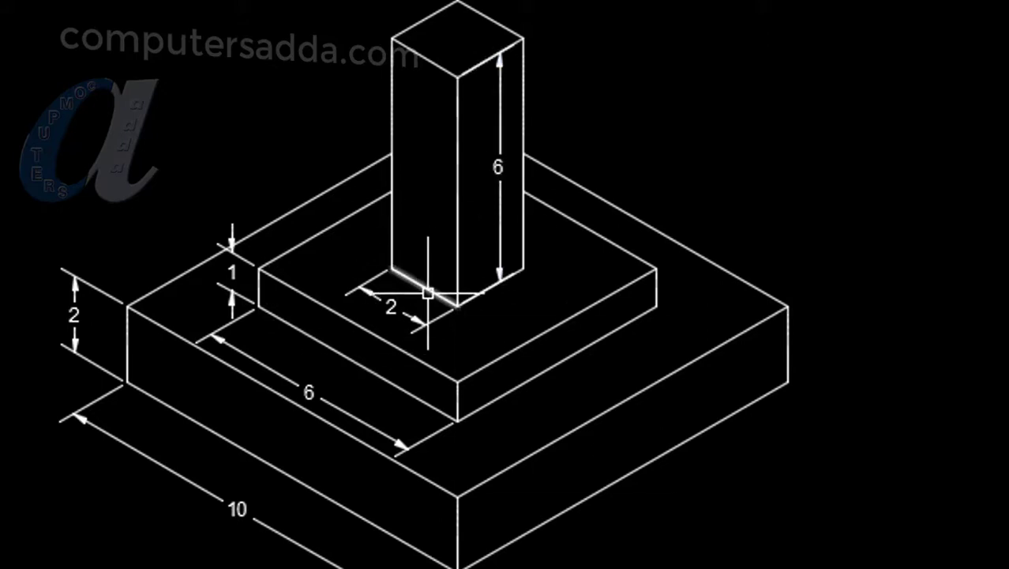
Copy the pedestal's back top edge 2 units along to start the grid
{"action": "type", "text": "cp"}
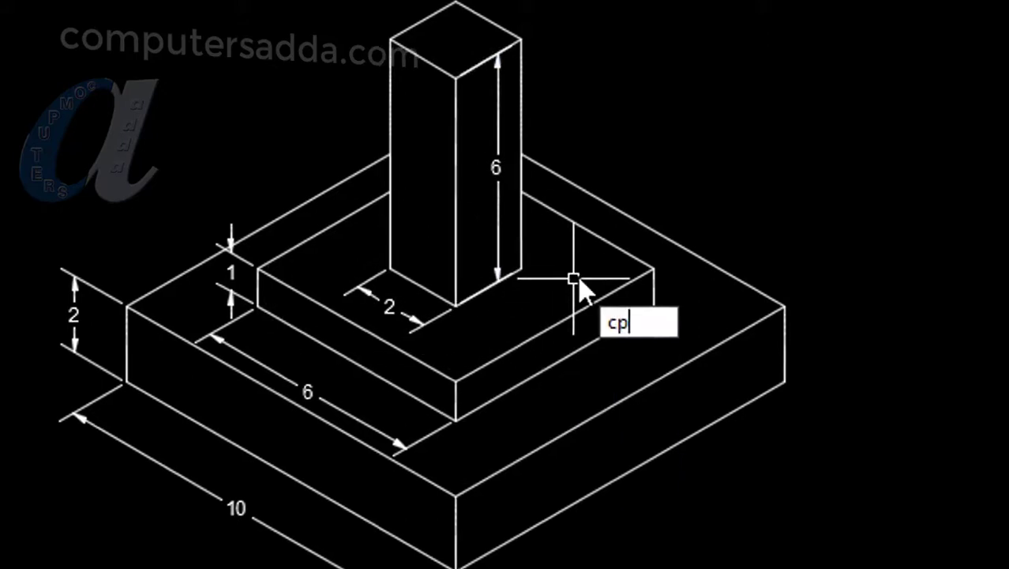
{"action": "key", "text": "Return"}
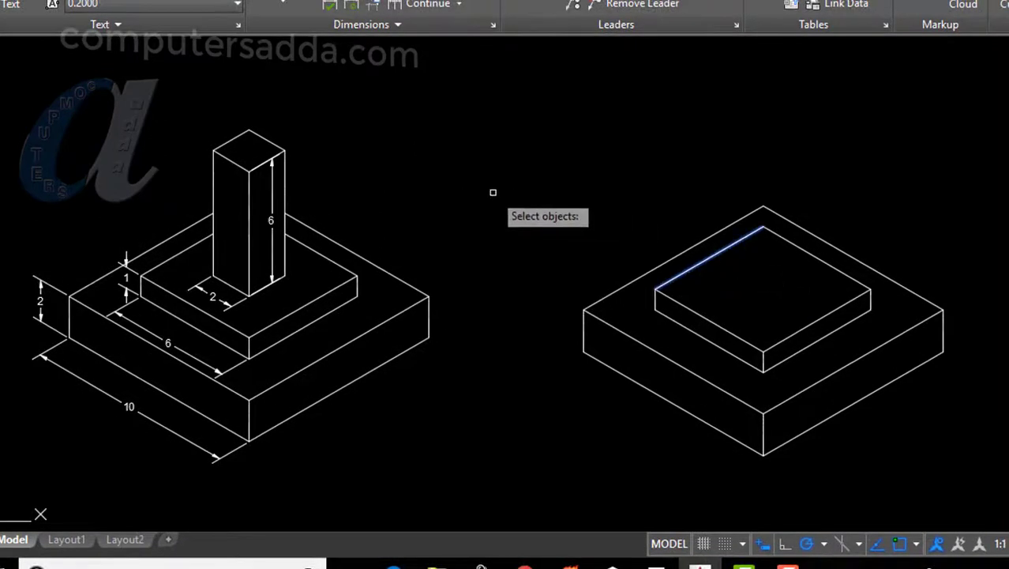
{"action": "key", "text": "Return"}
{"action": "type", "text": "2"}
{"action": "key", "text": "Return"}
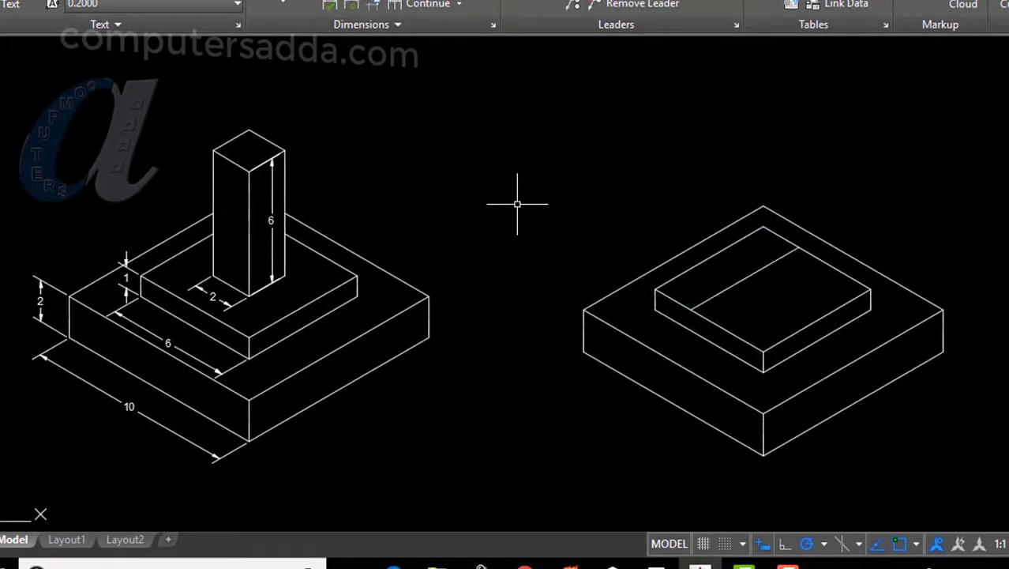
{"action": "key", "text": "Return"}
{"action": "left_click", "coordinate": [656, 254]}
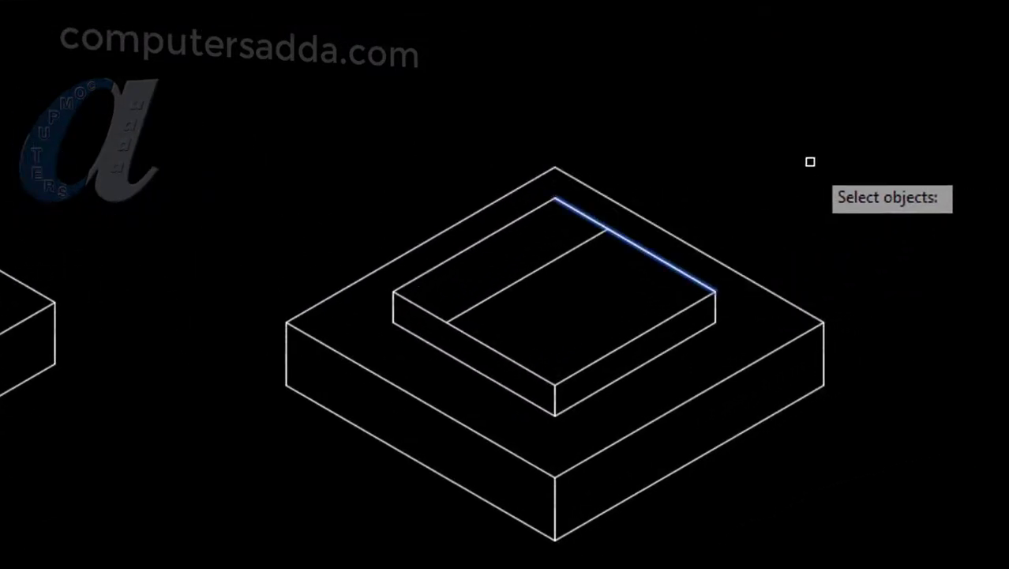
{"action": "key", "text": "Return"}
{"action": "left_click", "coordinate": [847, 134]}
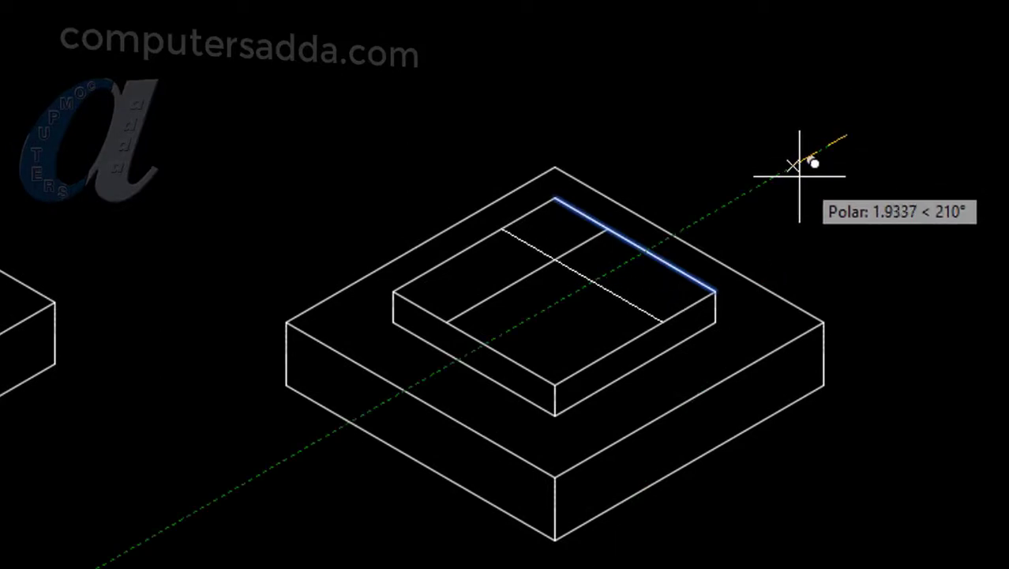
{"action": "type", "text": "2"}
{"action": "key", "text": "Return"}
{"action": "key", "text": "Return"}
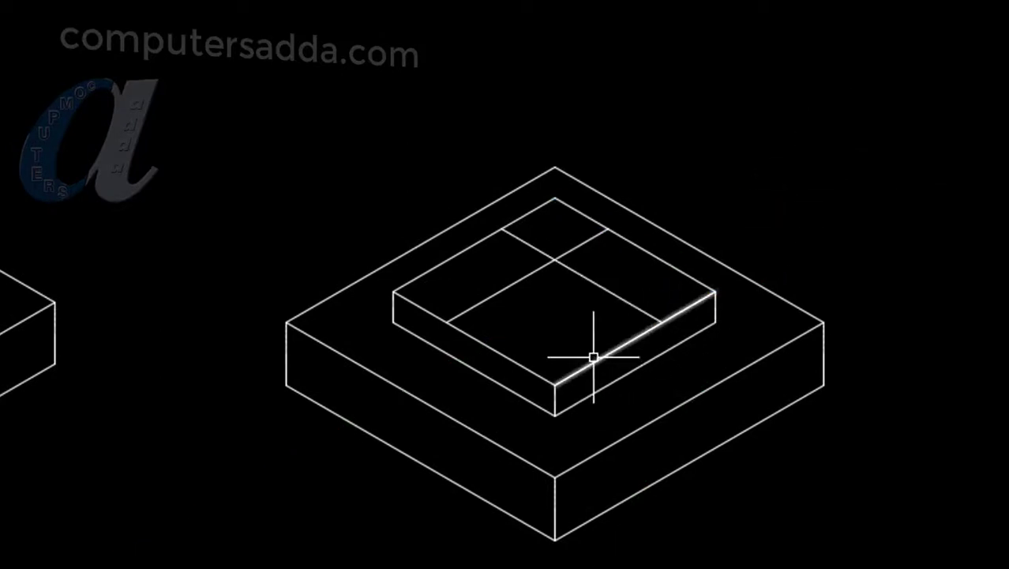
Copy the pedestal's front top edge 2 units inward and begin copying its left edge
{"action": "key", "text": "Return"}
{"action": "left_click", "coordinate": [606, 355]}
{"action": "key", "text": "Return"}
{"action": "left_click", "coordinate": [880, 263]}
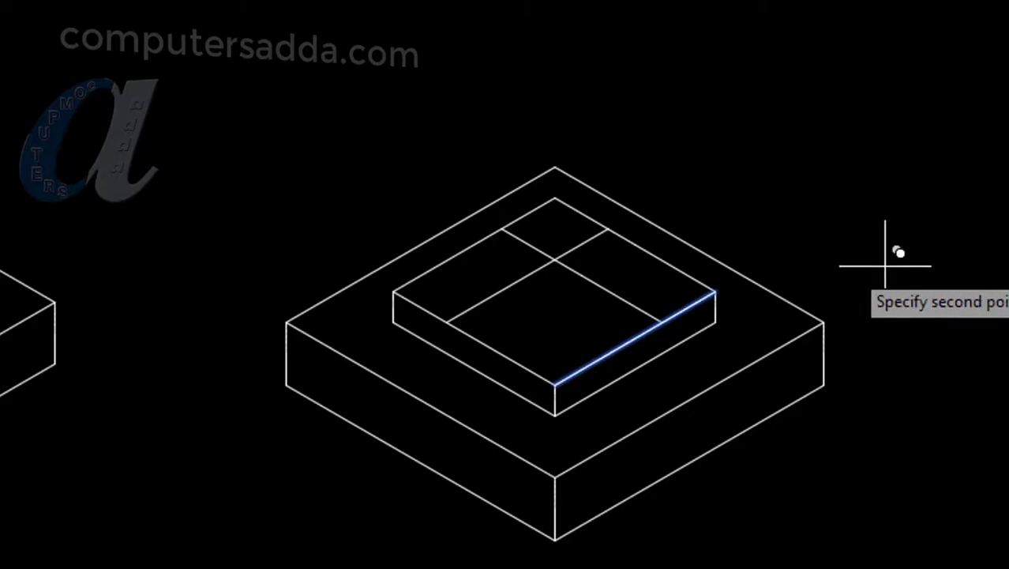
{"action": "type", "text": "2"}
{"action": "key", "text": "Return"}
{"action": "key", "text": "Return"}
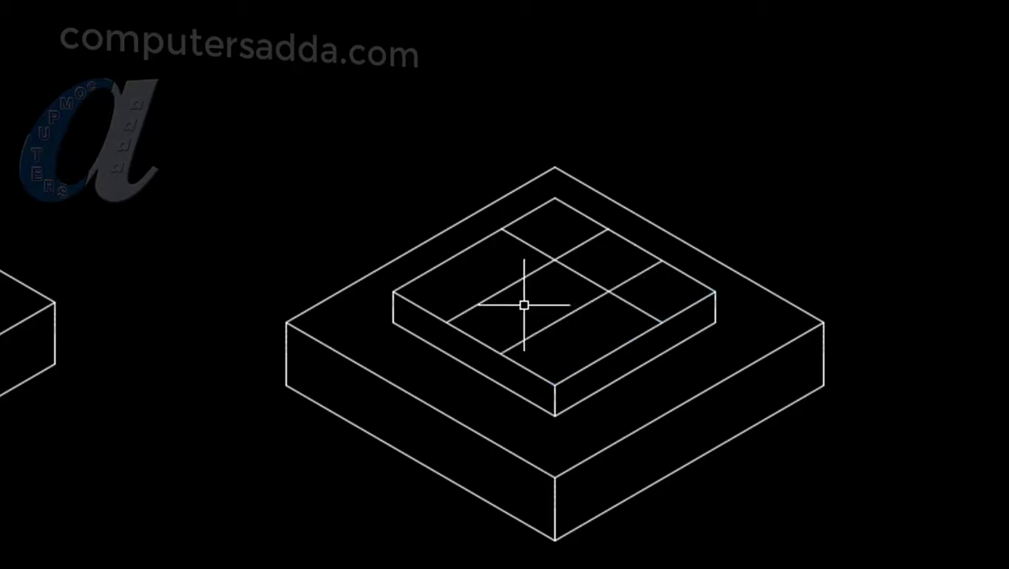
{"action": "key", "text": "Return"}
{"action": "left_click", "coordinate": [474, 336]}
{"action": "key", "text": "Return"}
{"action": "left_click", "coordinate": [726, 179]}
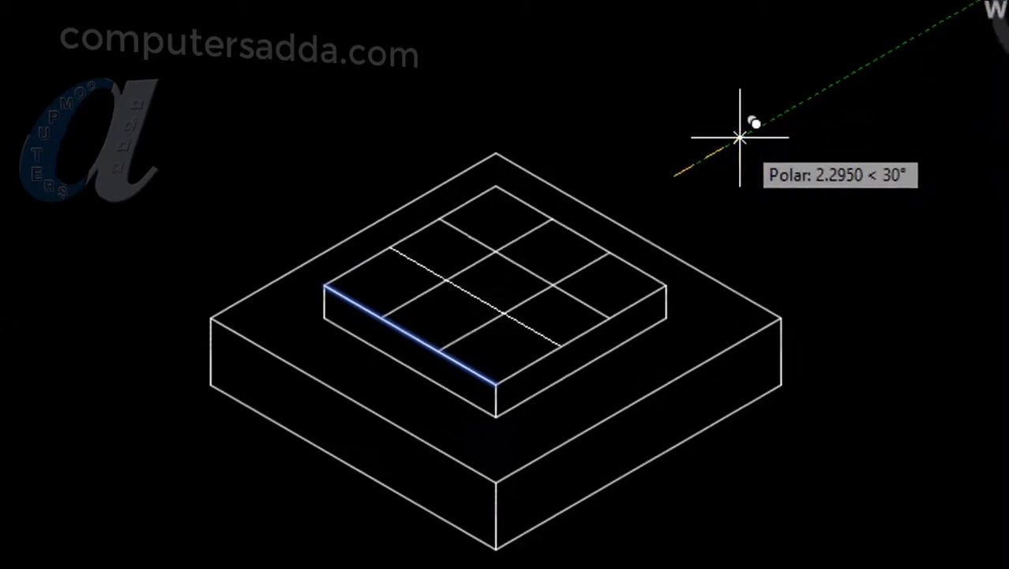
Place the left-edge copy 4 units in, then trim the extra grid segments around the central square
{"action": "type", "text": "4"}
{"action": "key", "text": "Return"}
{"action": "key", "text": "Return"}
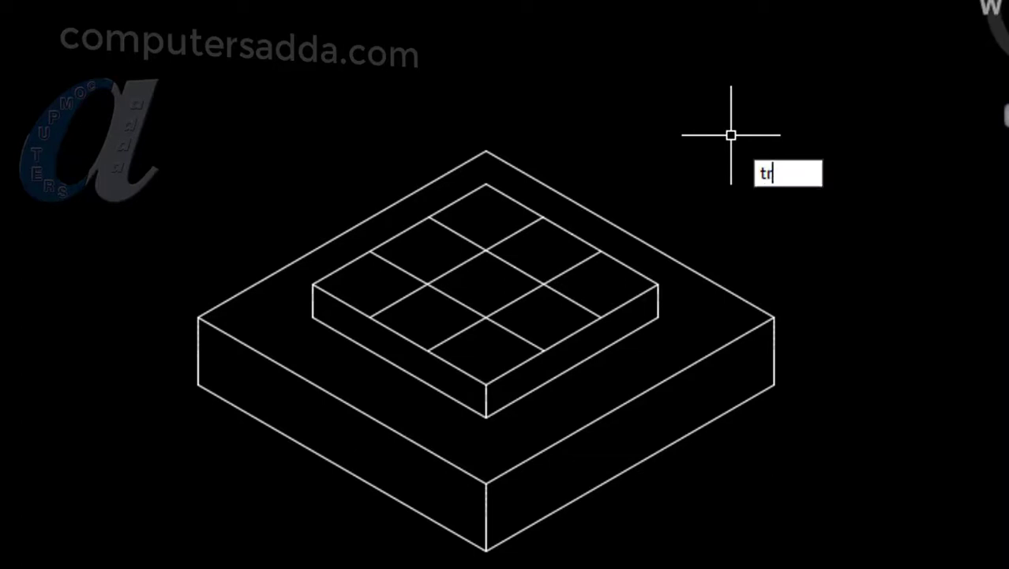
{"action": "key", "text": "Return"}
{"action": "key", "text": "Return"}
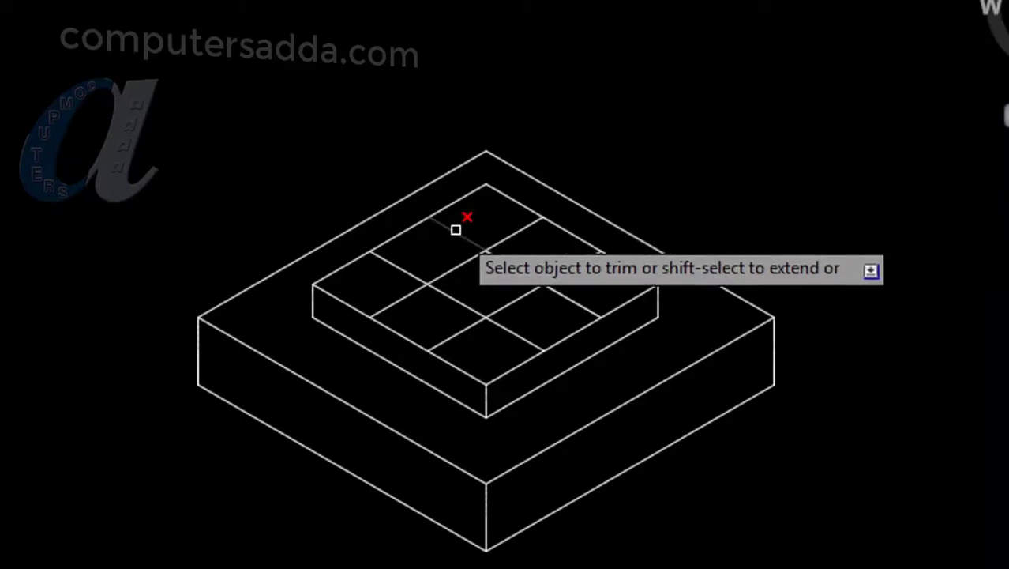
{"action": "left_click", "coordinate": [456, 230]}
{"action": "left_click", "coordinate": [389, 263]}
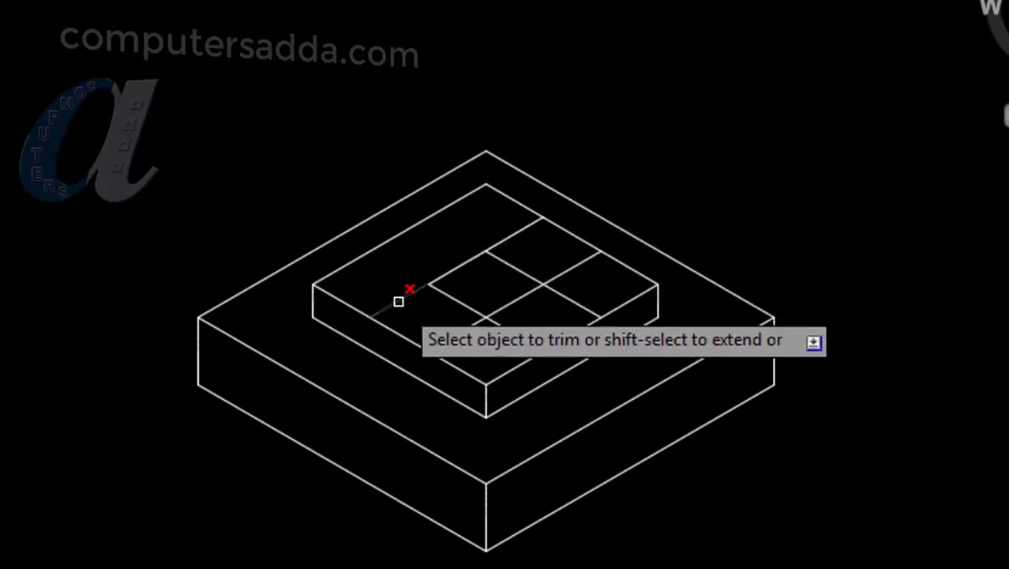
{"action": "left_click", "coordinate": [398, 301]}
{"action": "left_click", "coordinate": [457, 332]}
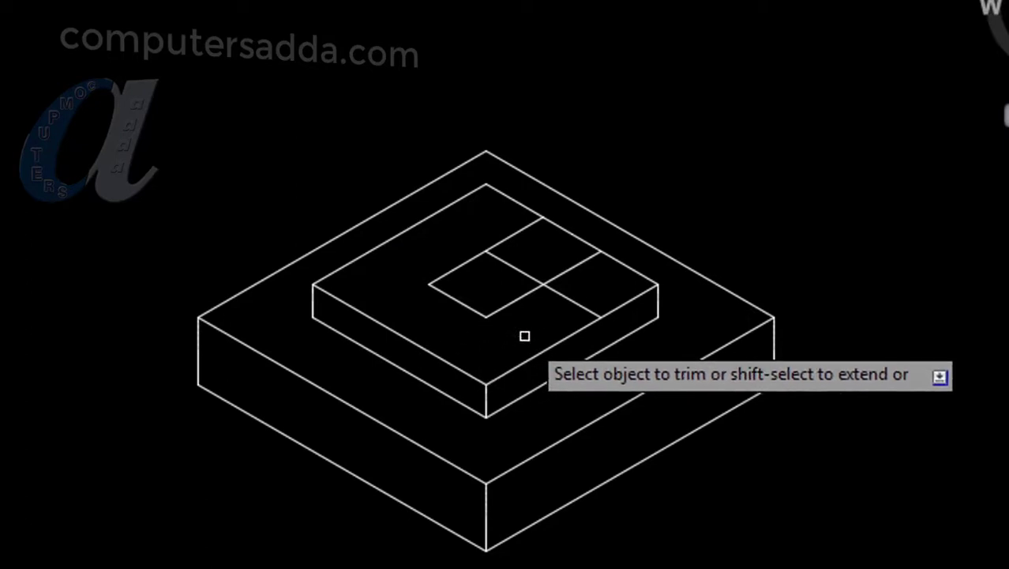
{"action": "left_click", "coordinate": [577, 301]}
{"action": "left_click", "coordinate": [571, 267]}
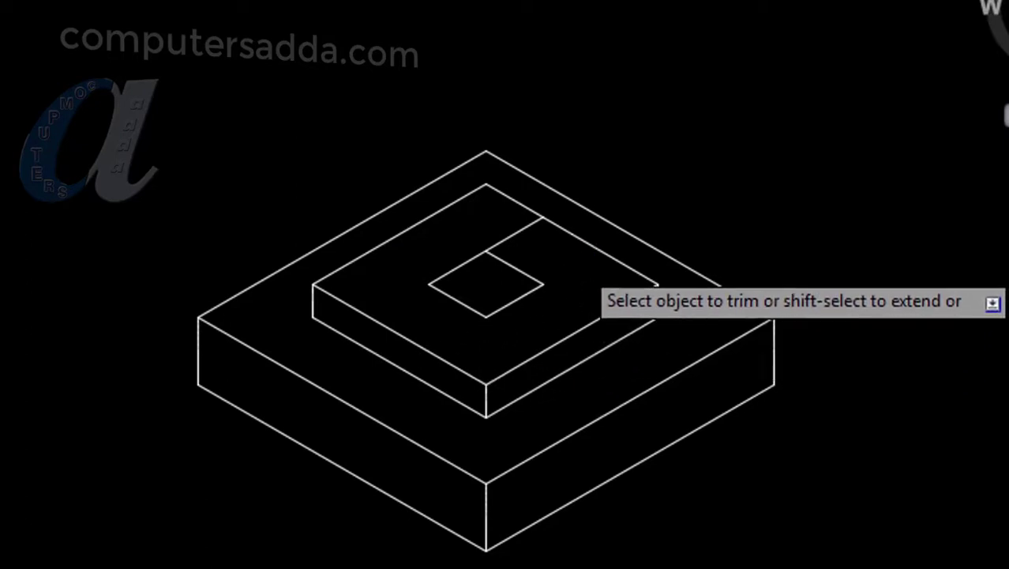
{"action": "left_click", "coordinate": [518, 230]}
{"action": "key", "text": "Return"}
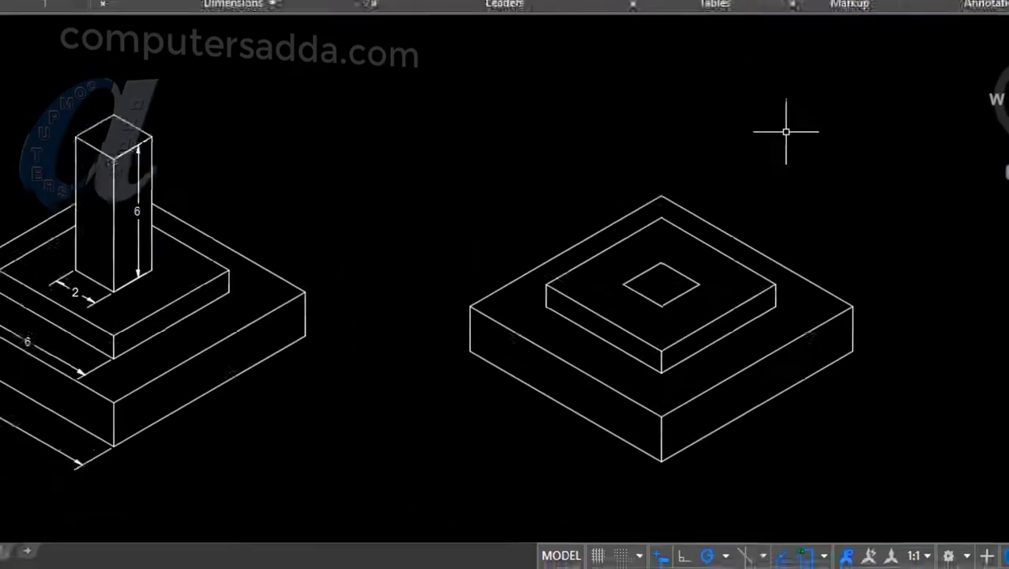
Draw the column's first side: a 6-unit vertical edge up from the square's corner, a 2-unit edge at 150°, and back down
{"action": "key", "text": "l"}
{"action": "key", "text": "Return"}
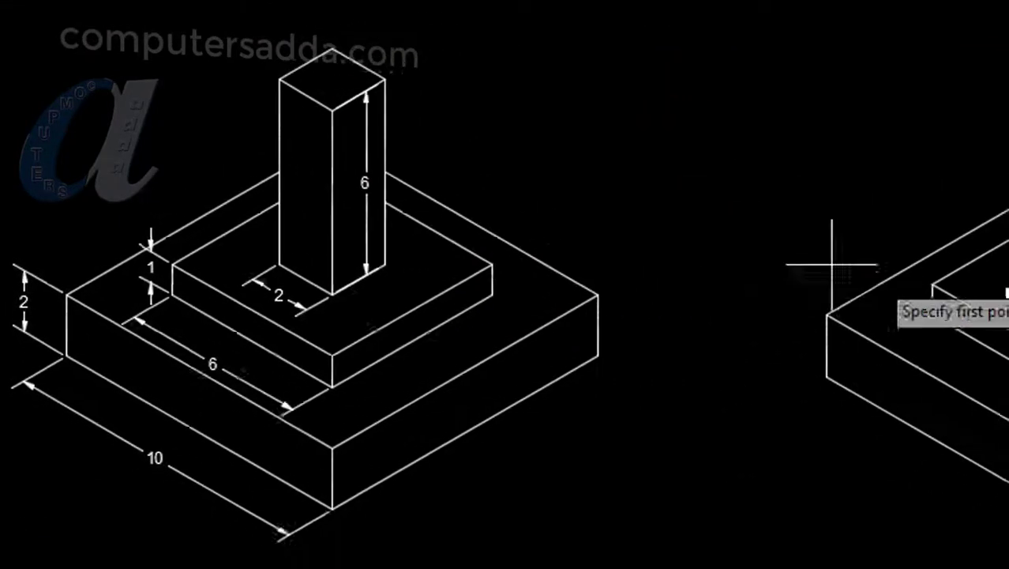
{"action": "left_click", "coordinate": [758, 304]}
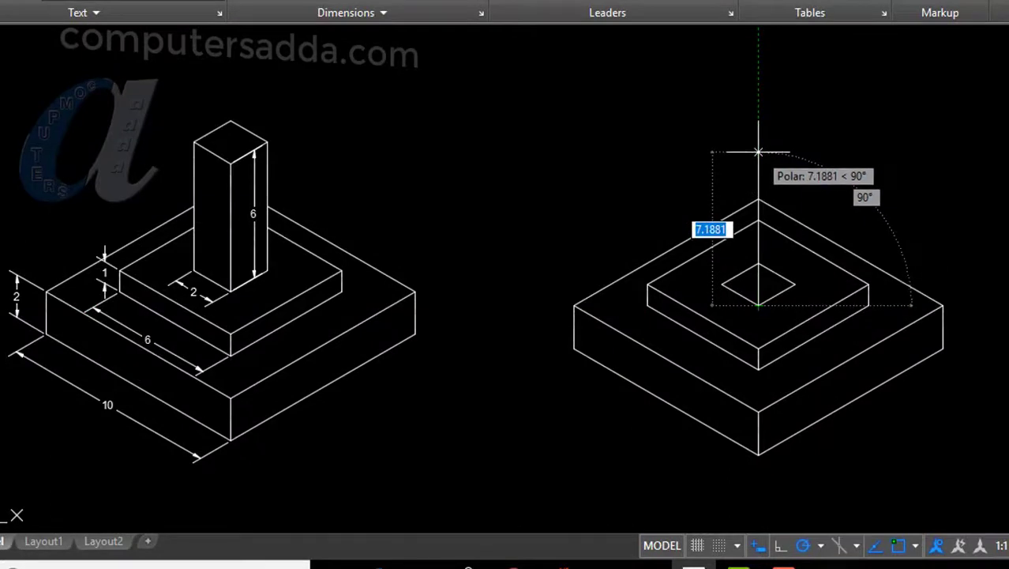
{"action": "key", "text": "Return"}
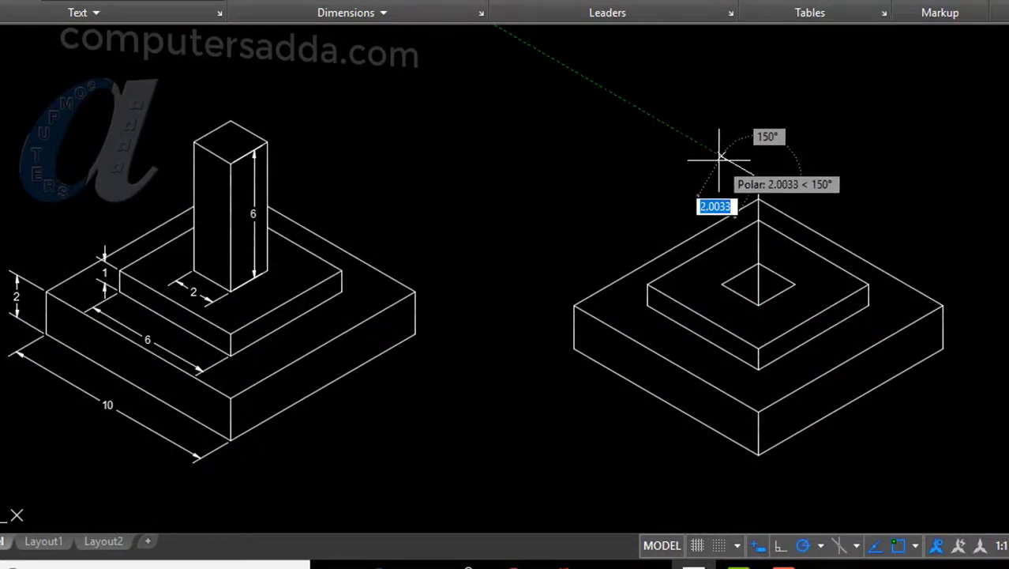
{"action": "key", "text": "Return"}
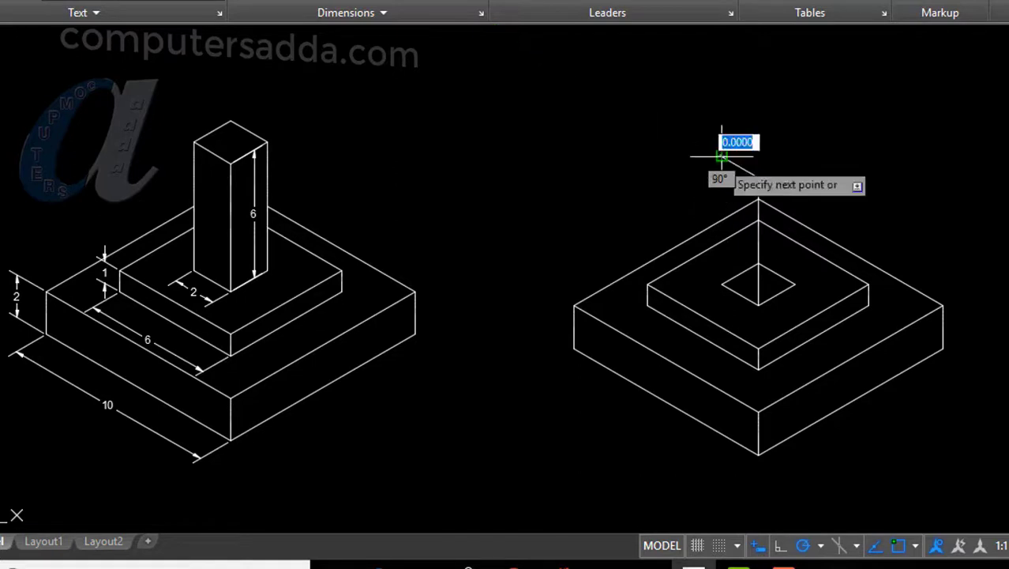
{"action": "left_click", "coordinate": [722, 283]}
{"action": "key", "text": "Return"}
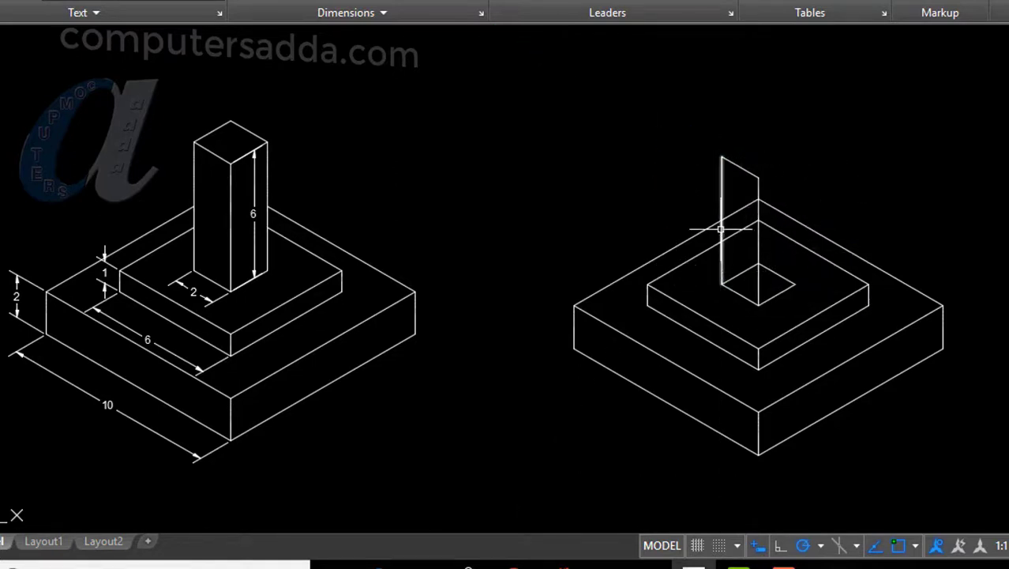
Outline the column's top face with 2-unit edges at 30° and 330°, closing it
{"action": "key", "text": "Return"}
{"action": "left_click", "coordinate": [721, 156]}
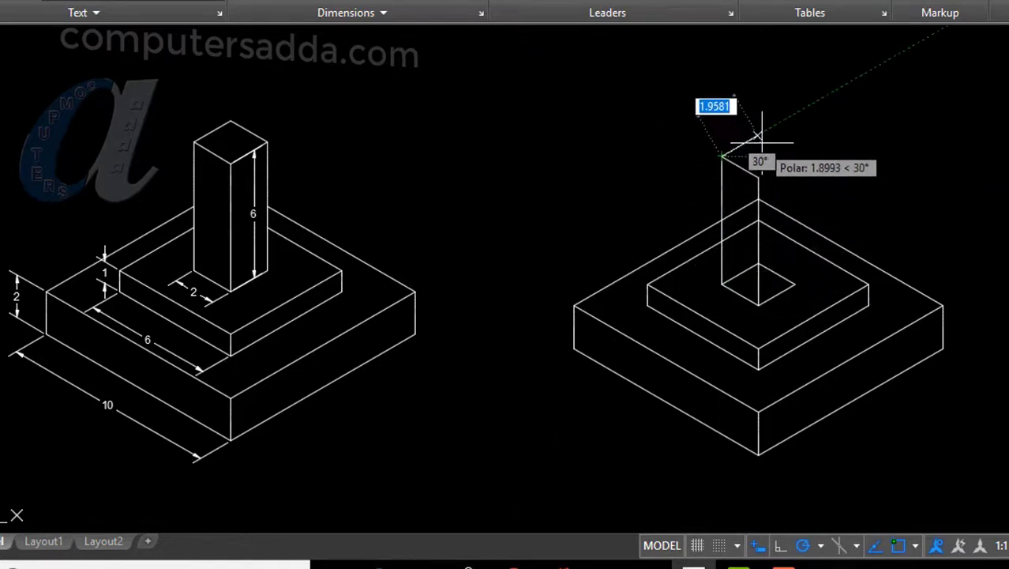
{"action": "key", "text": "Return"}
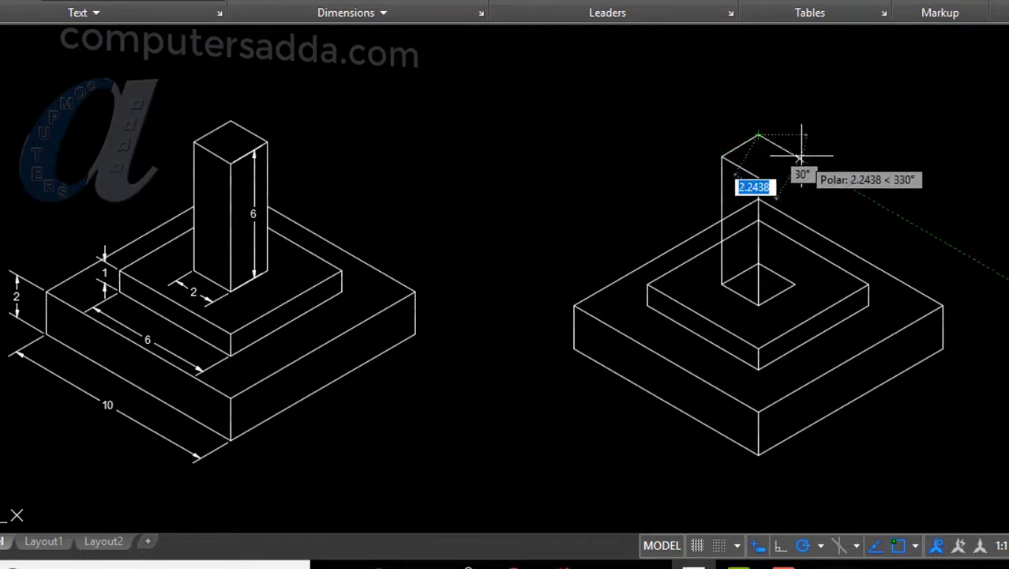
{"action": "key", "text": "Return"}
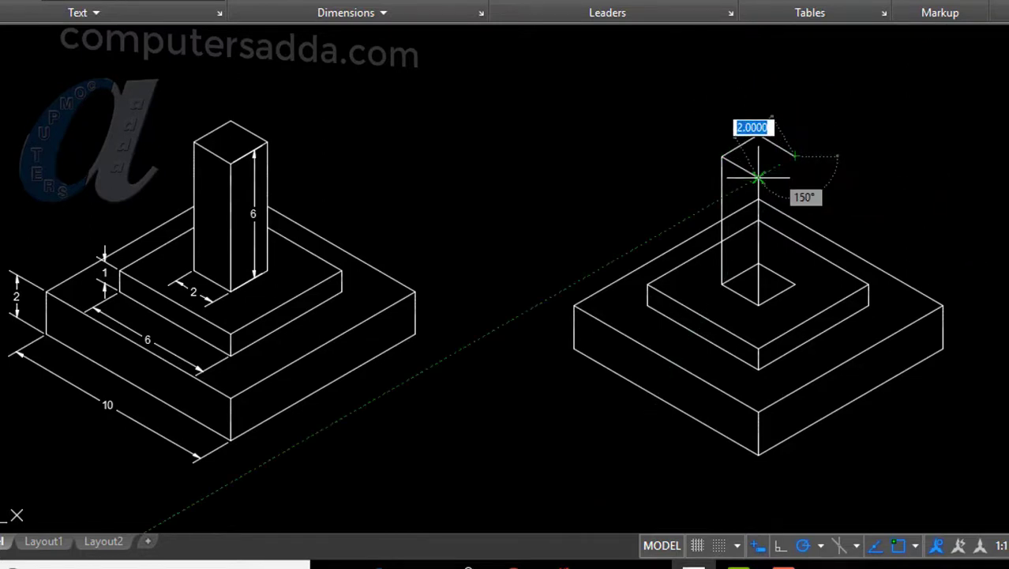
{"action": "left_click", "coordinate": [758, 177]}
{"action": "key", "text": "Return"}
Add the column's front vertical edge from its top corner down to the square's corner
{"action": "key", "text": "Return"}
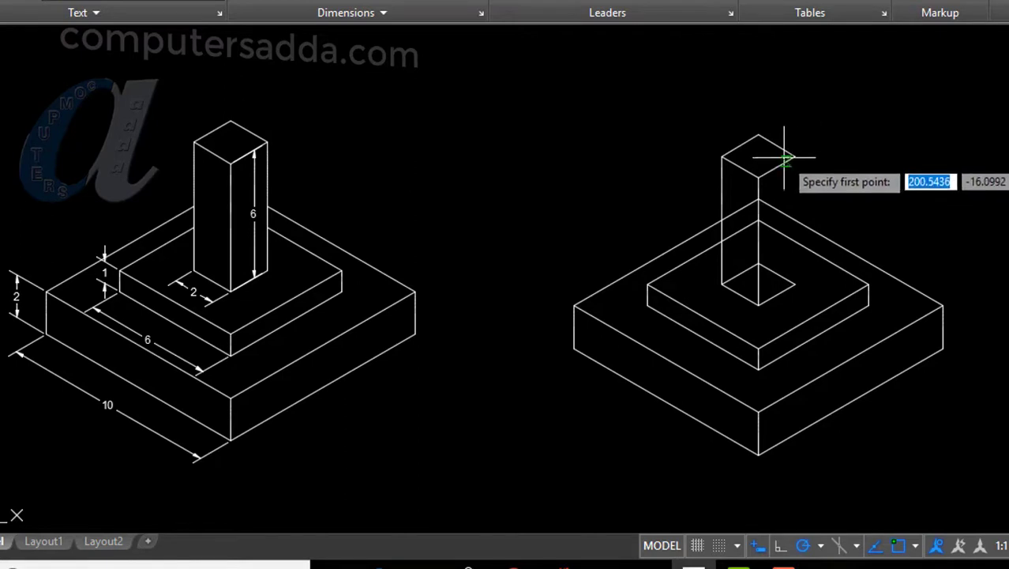
{"action": "left_click", "coordinate": [795, 157]}
{"action": "left_click", "coordinate": [795, 283]}
{"action": "key", "text": "Return"}
{"action": "type", "text": "tr"}
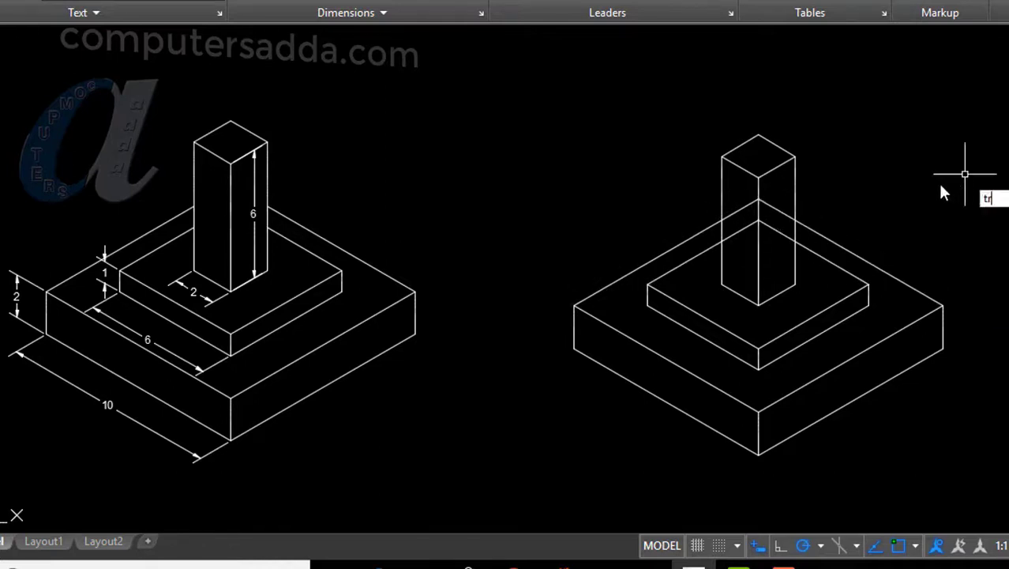
Start the TRIM command for the pedestal and slab lines hidden behind the column
{"action": "key", "text": "Return"}
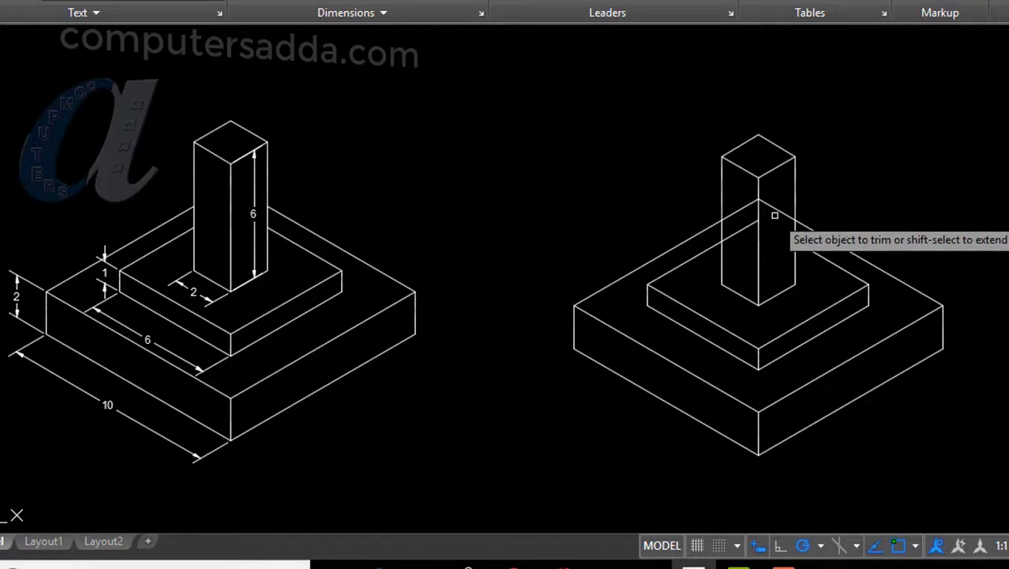